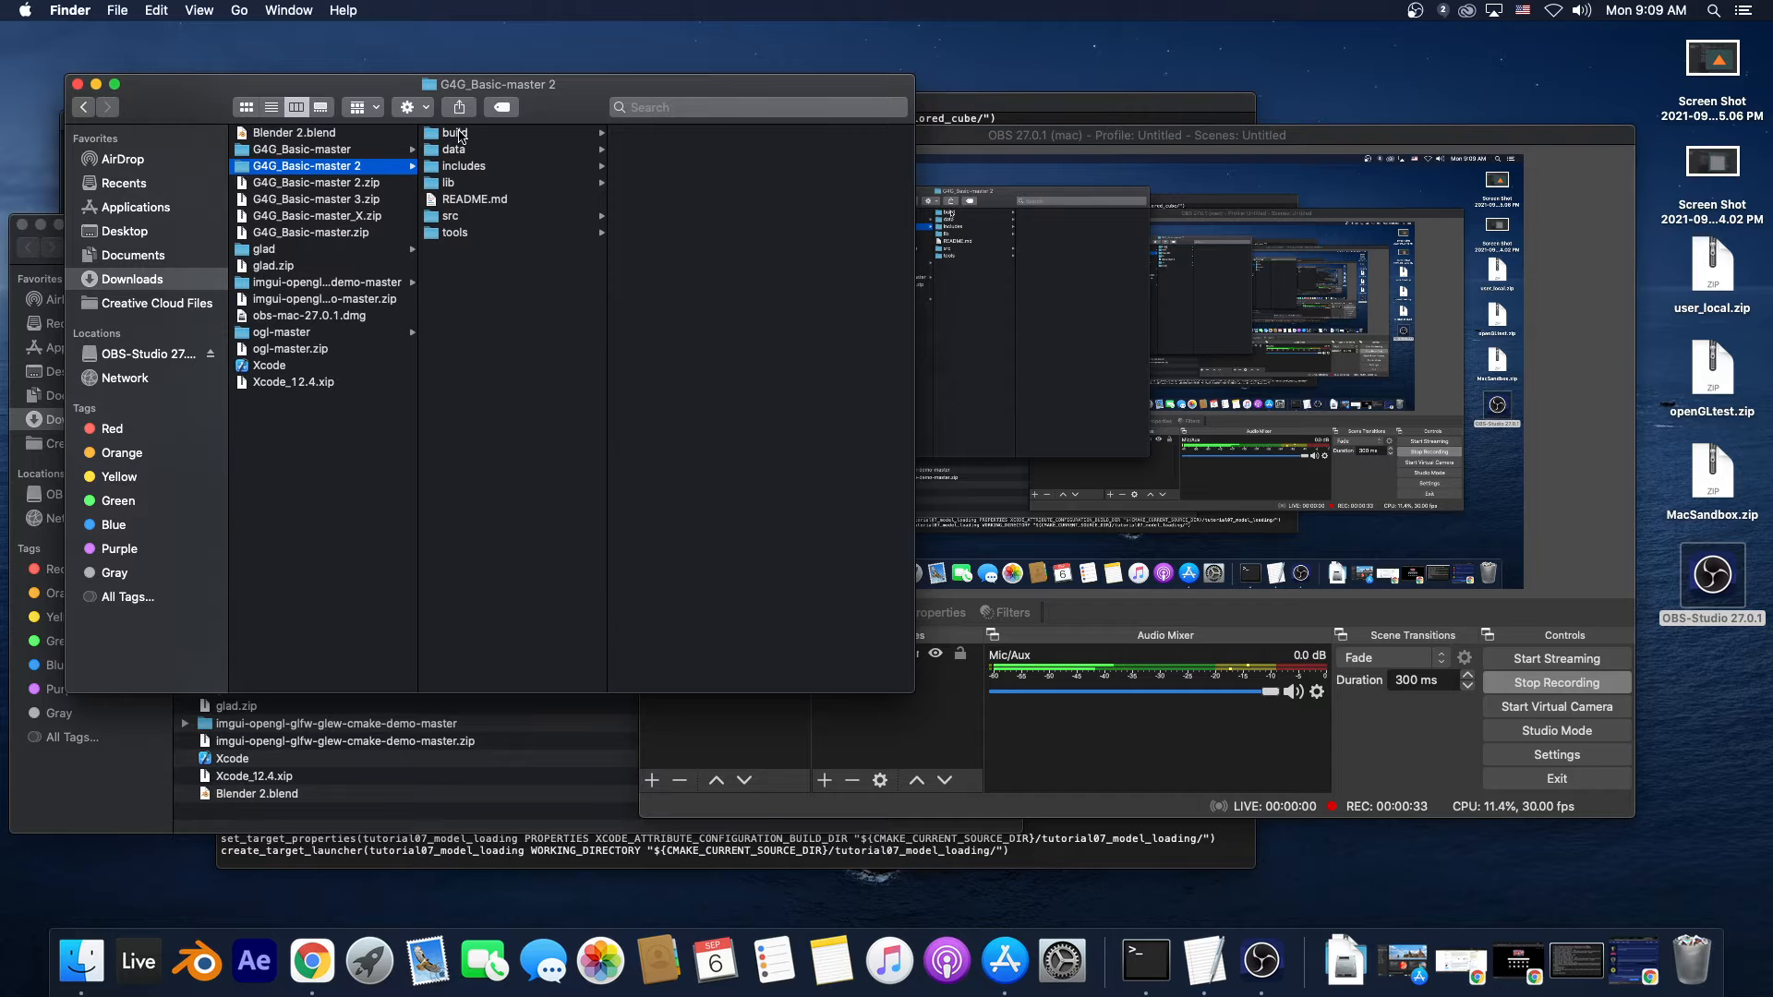
- Run setup_xcode.command from the build folder of G4G_Basic-master 2 and close its Terminal window once the process completes
{"action": "left_click", "coordinate": [457, 136]}
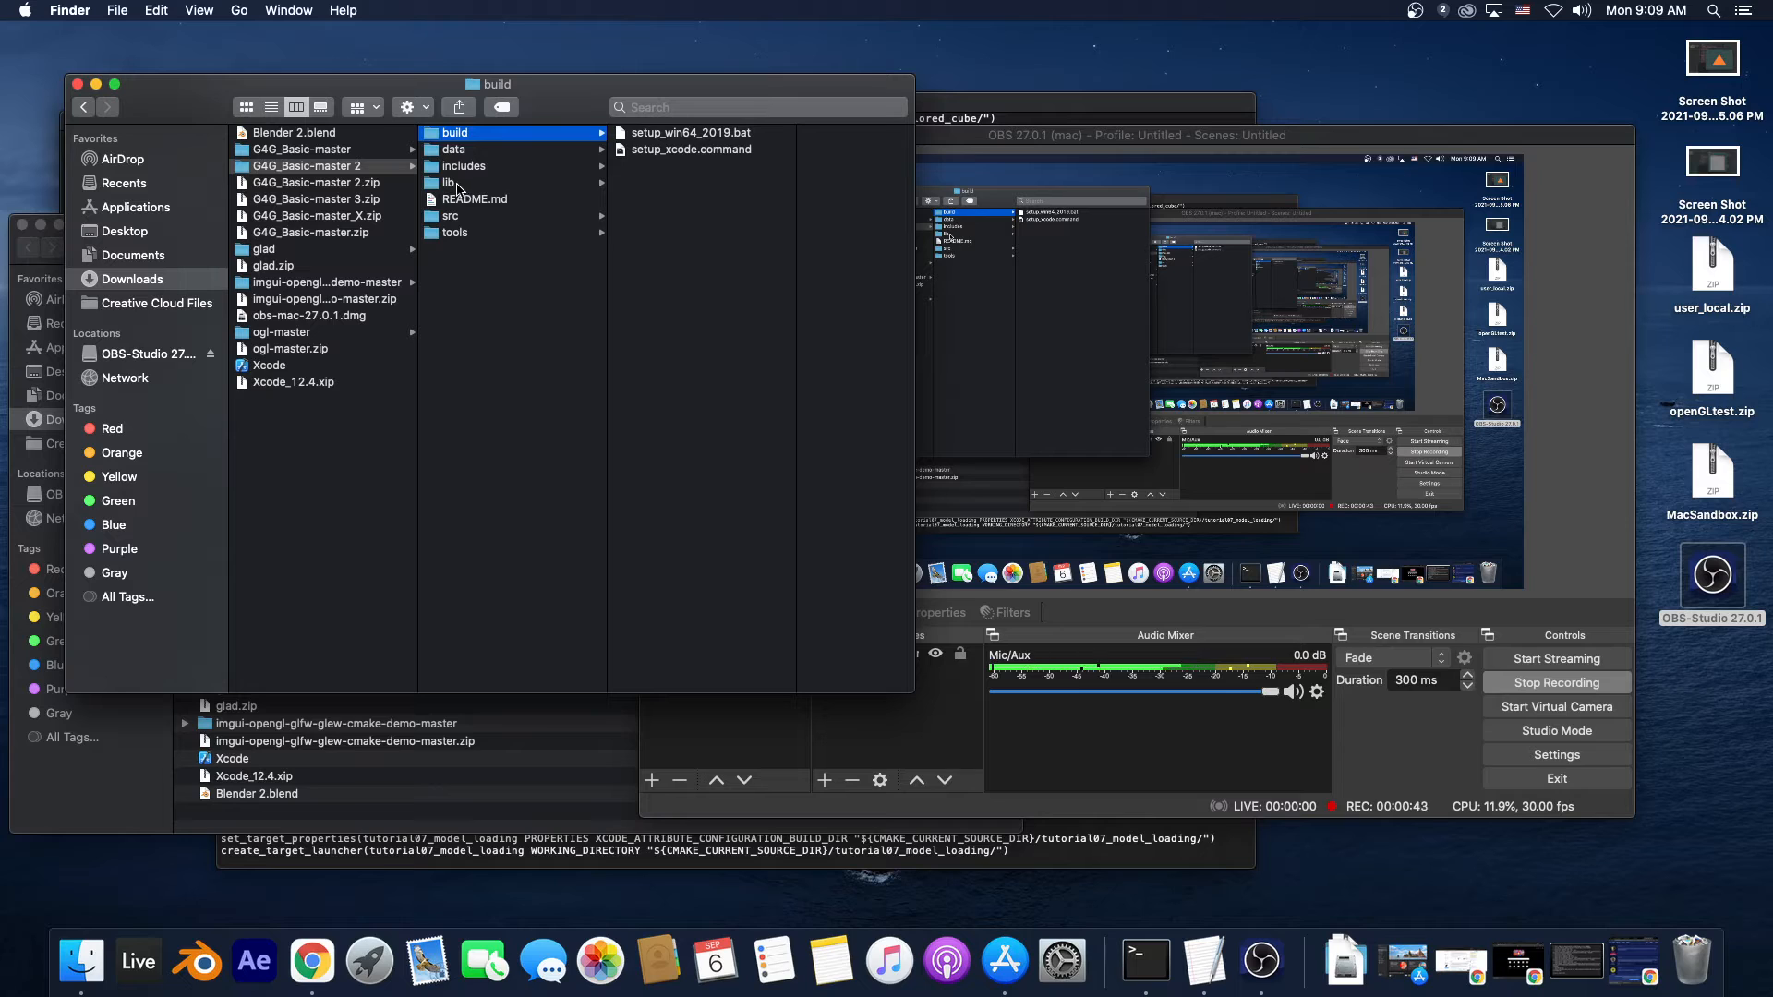
{"action": "left_click", "coordinate": [456, 186]}
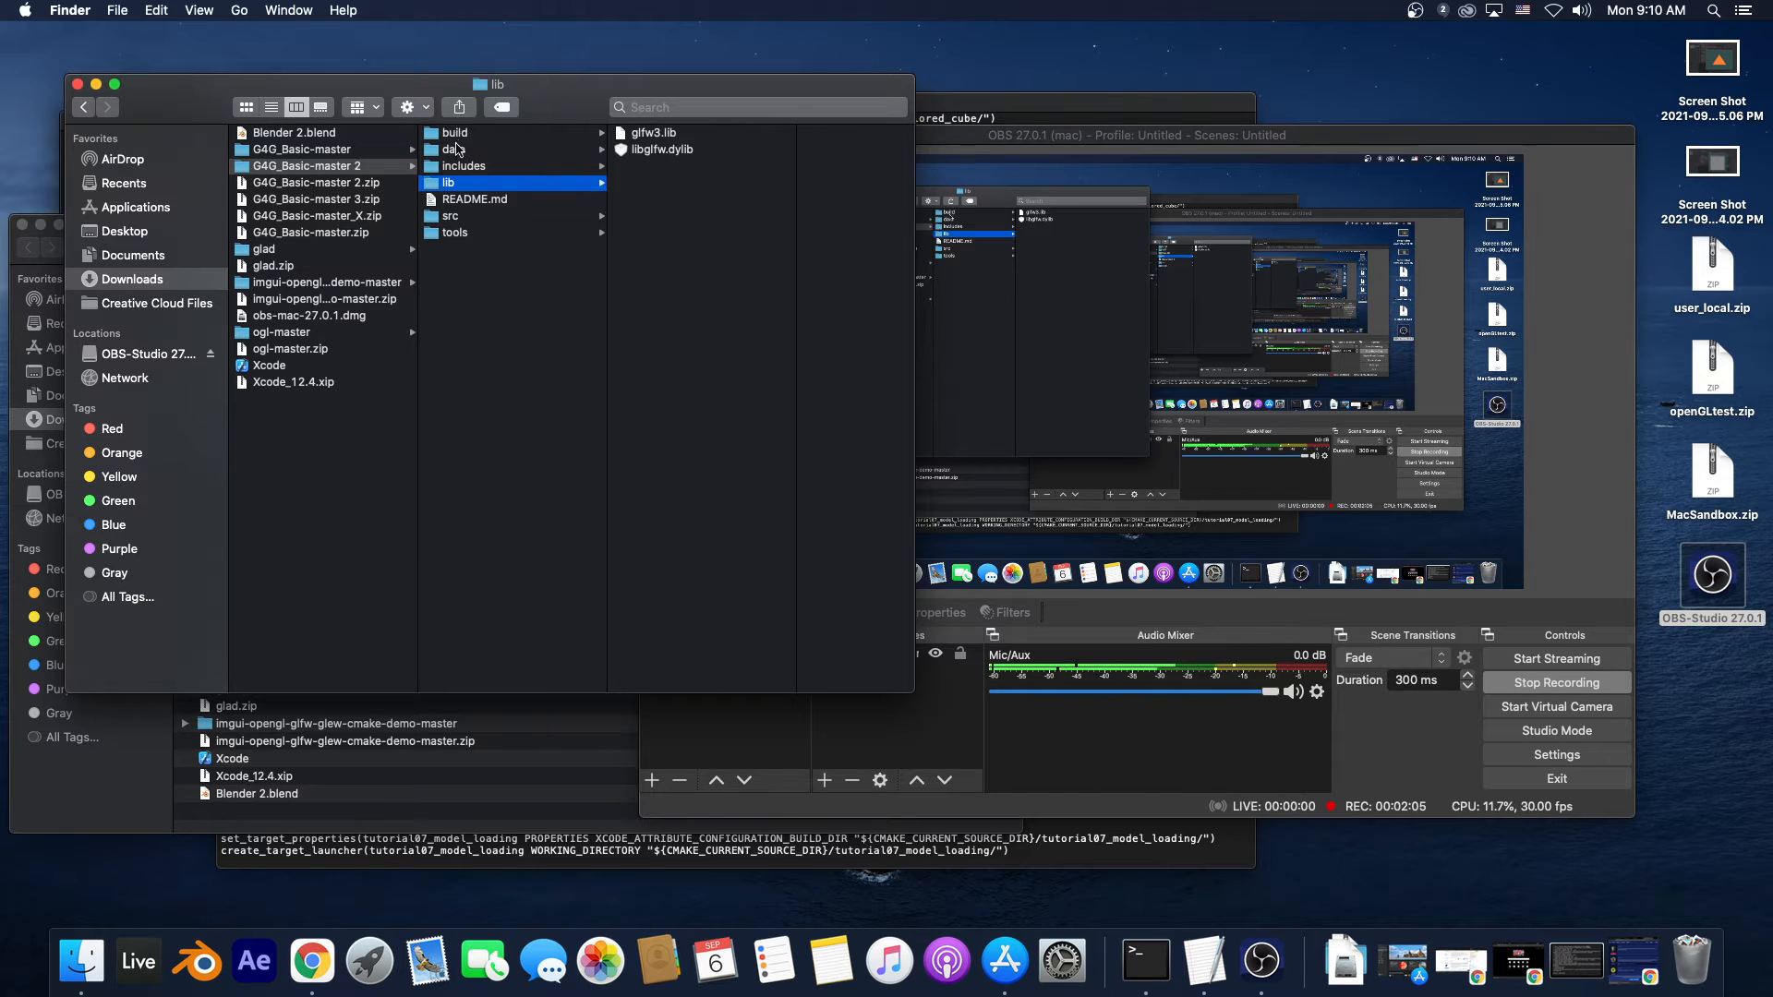
{"action": "left_click", "coordinate": [460, 134]}
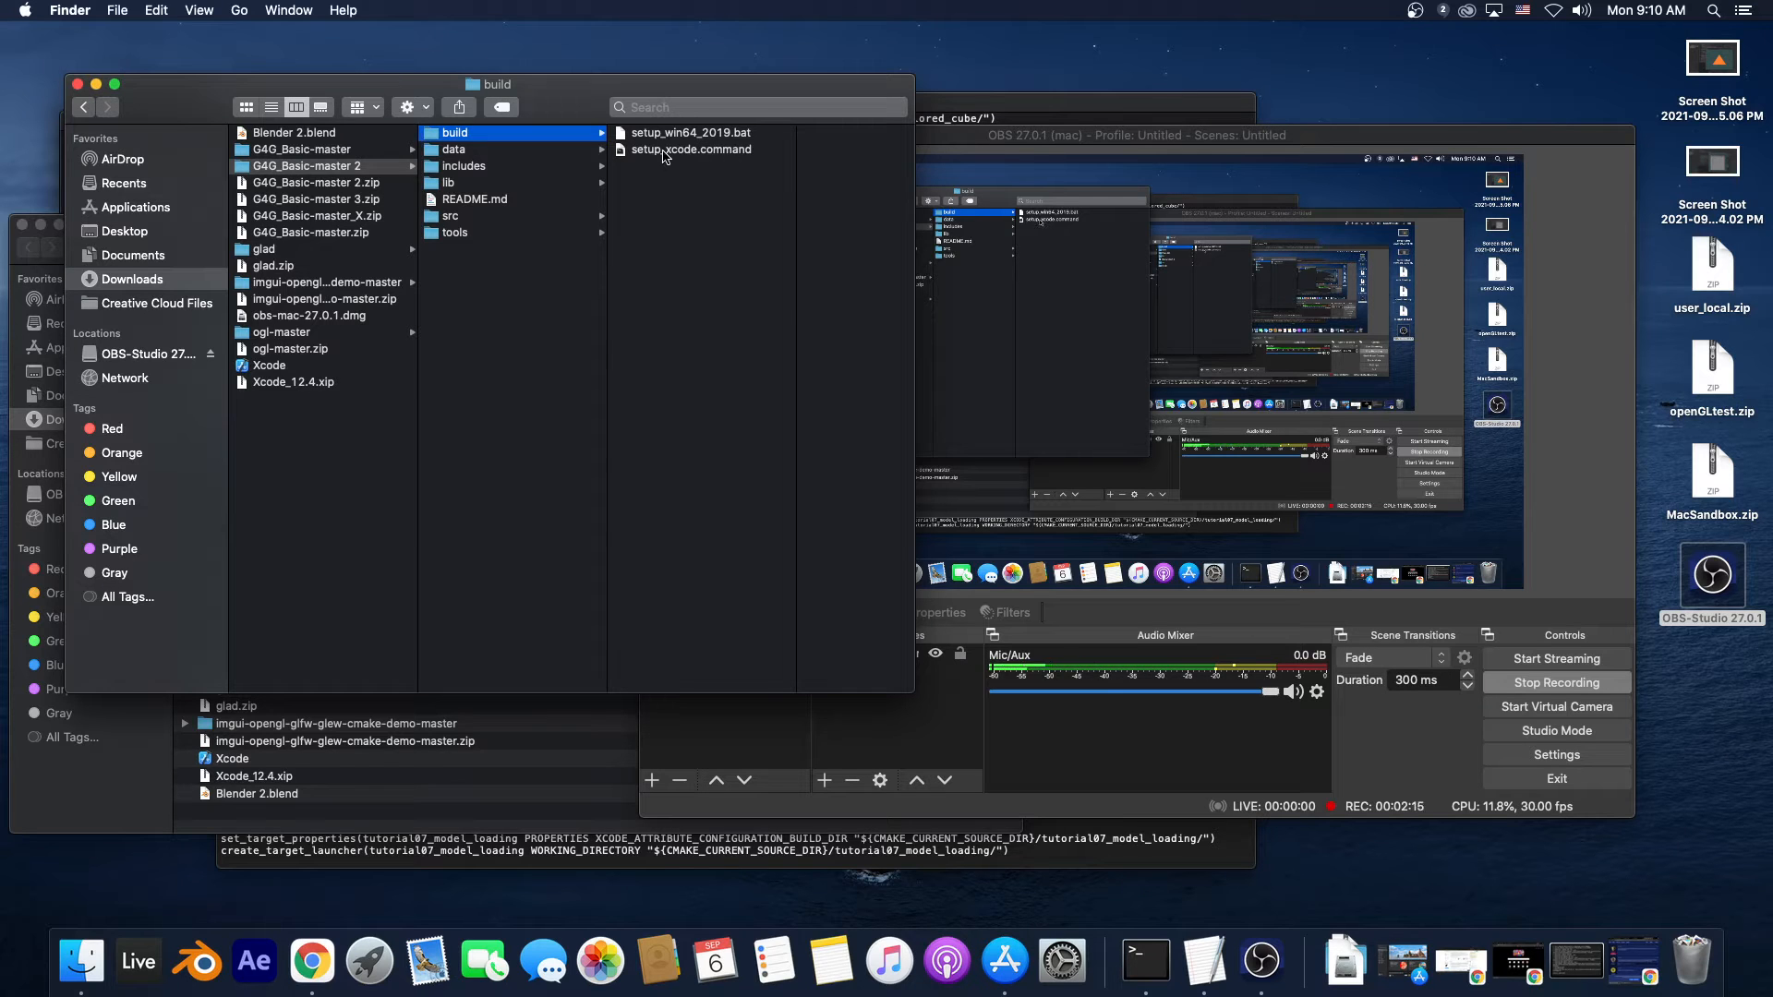
{"action": "left_click", "coordinate": [664, 155]}
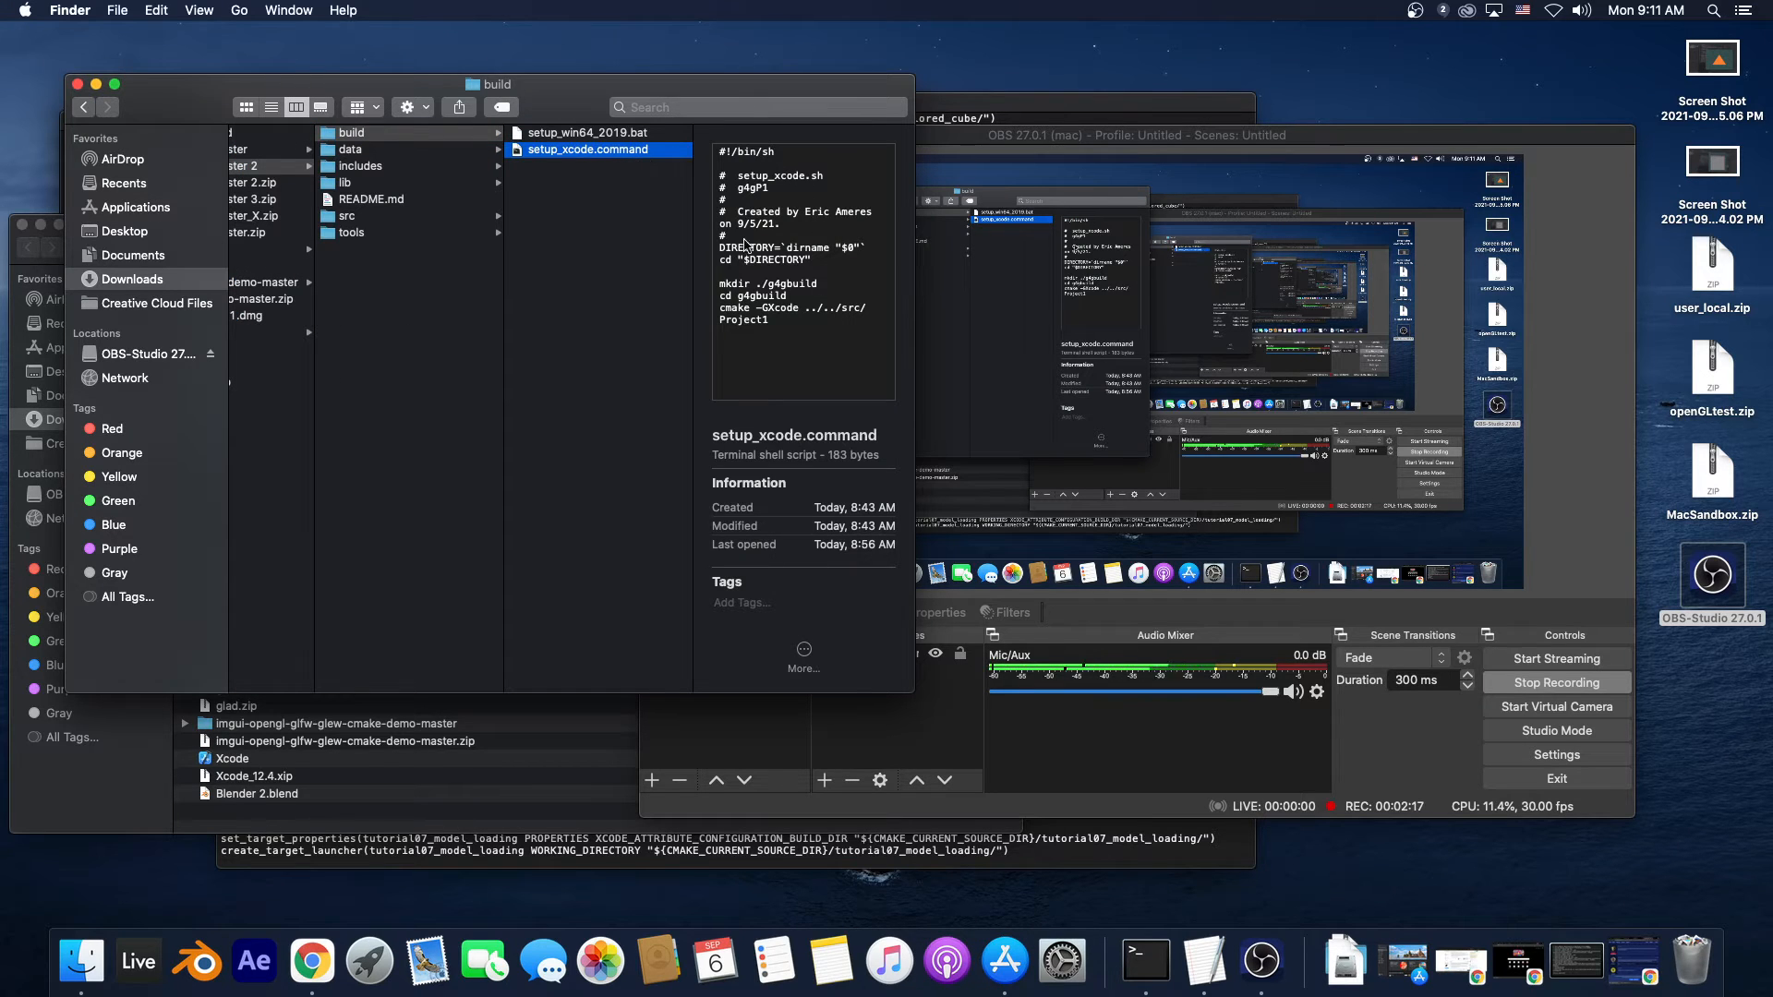
{"action": "right_click", "coordinate": [544, 150]}
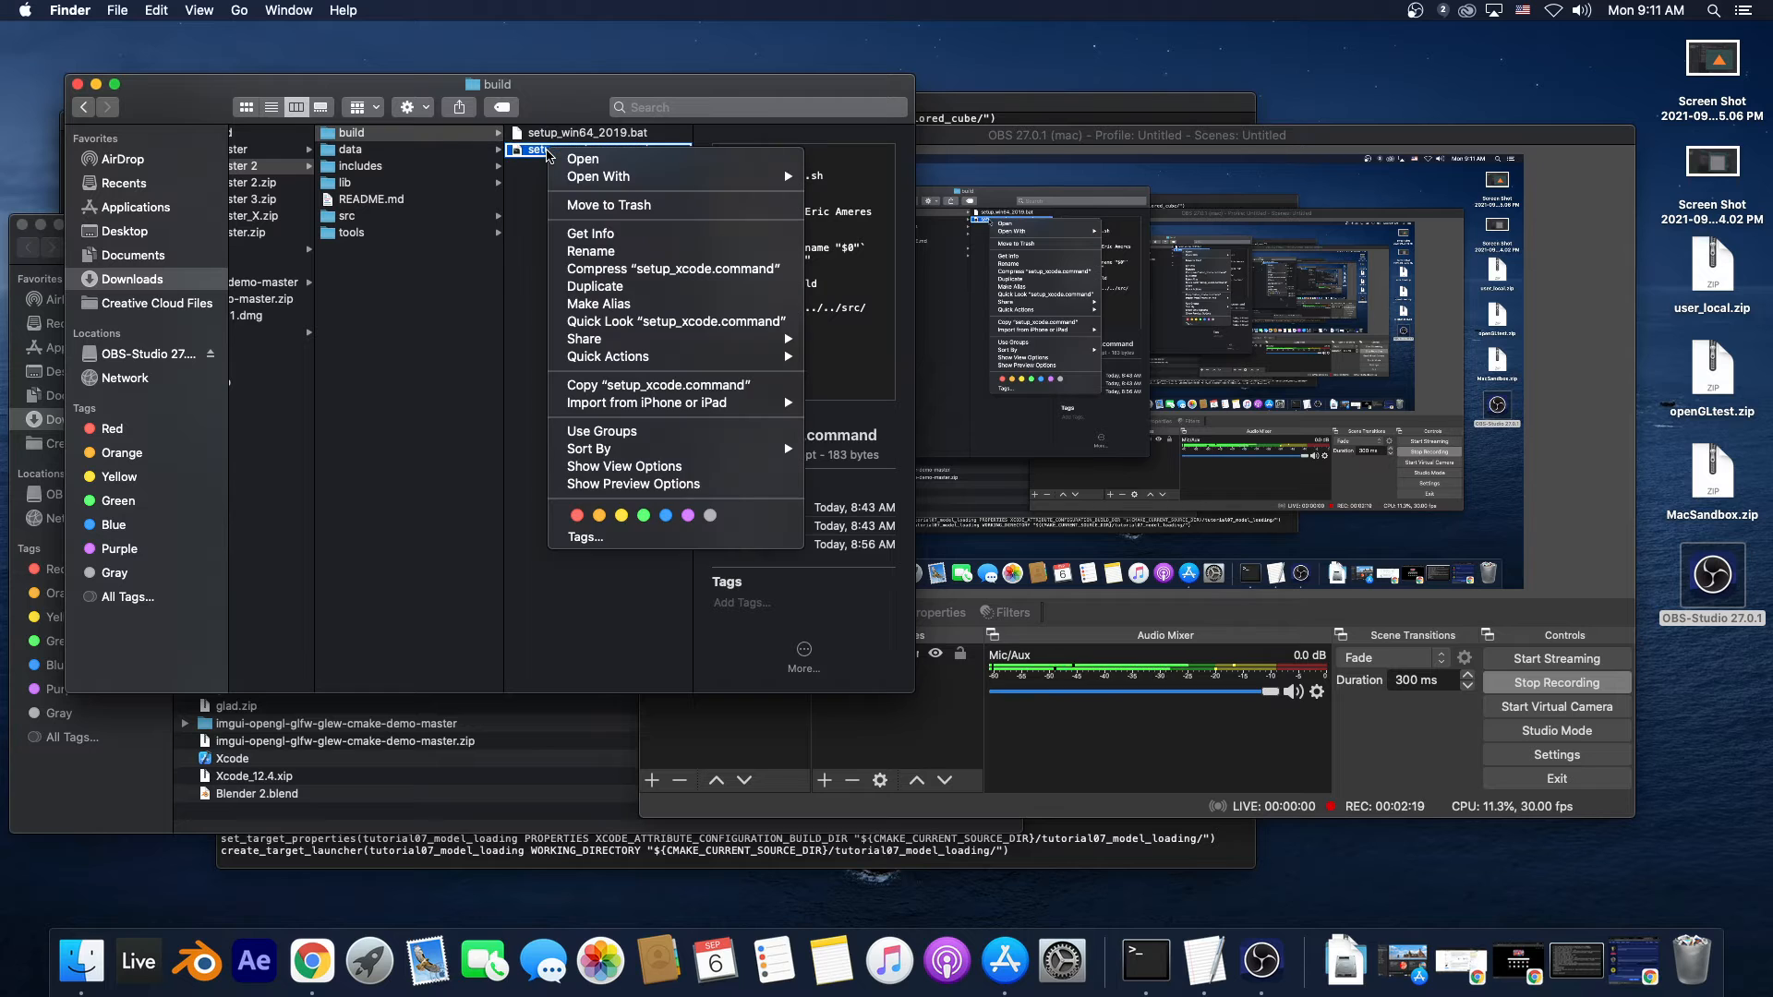
{"action": "left_click", "coordinate": [582, 159]}
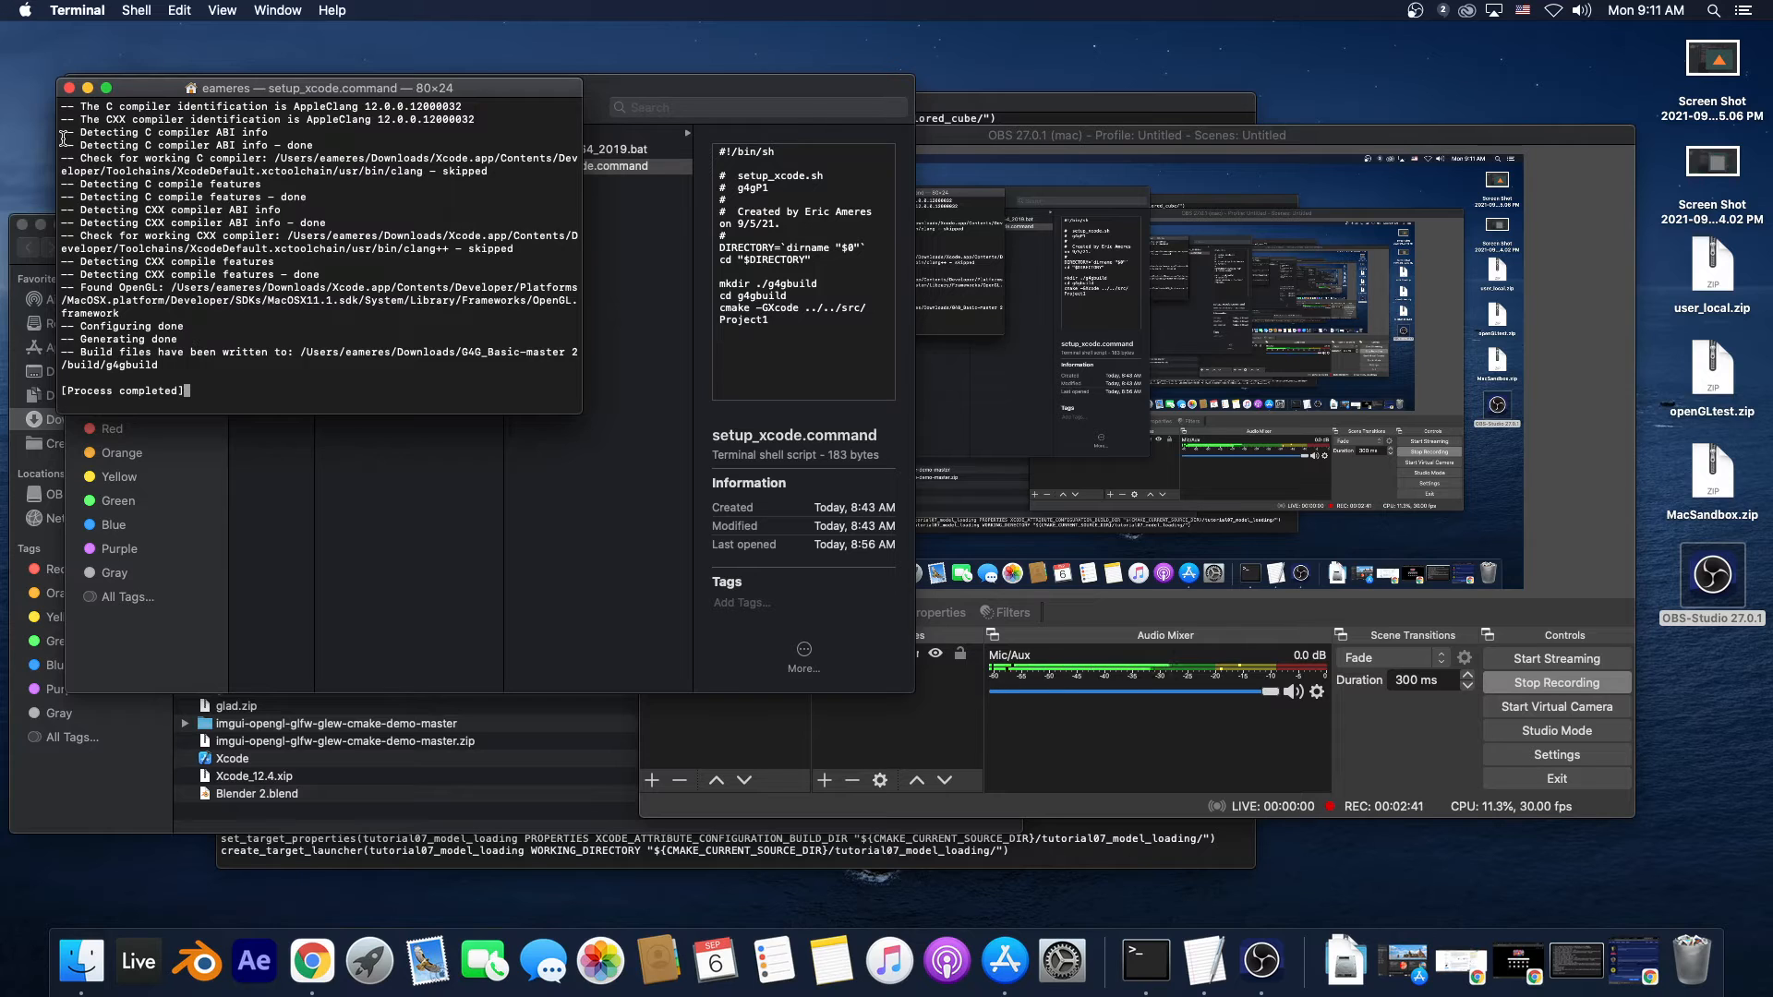
{"action": "left_click", "coordinate": [72, 87]}
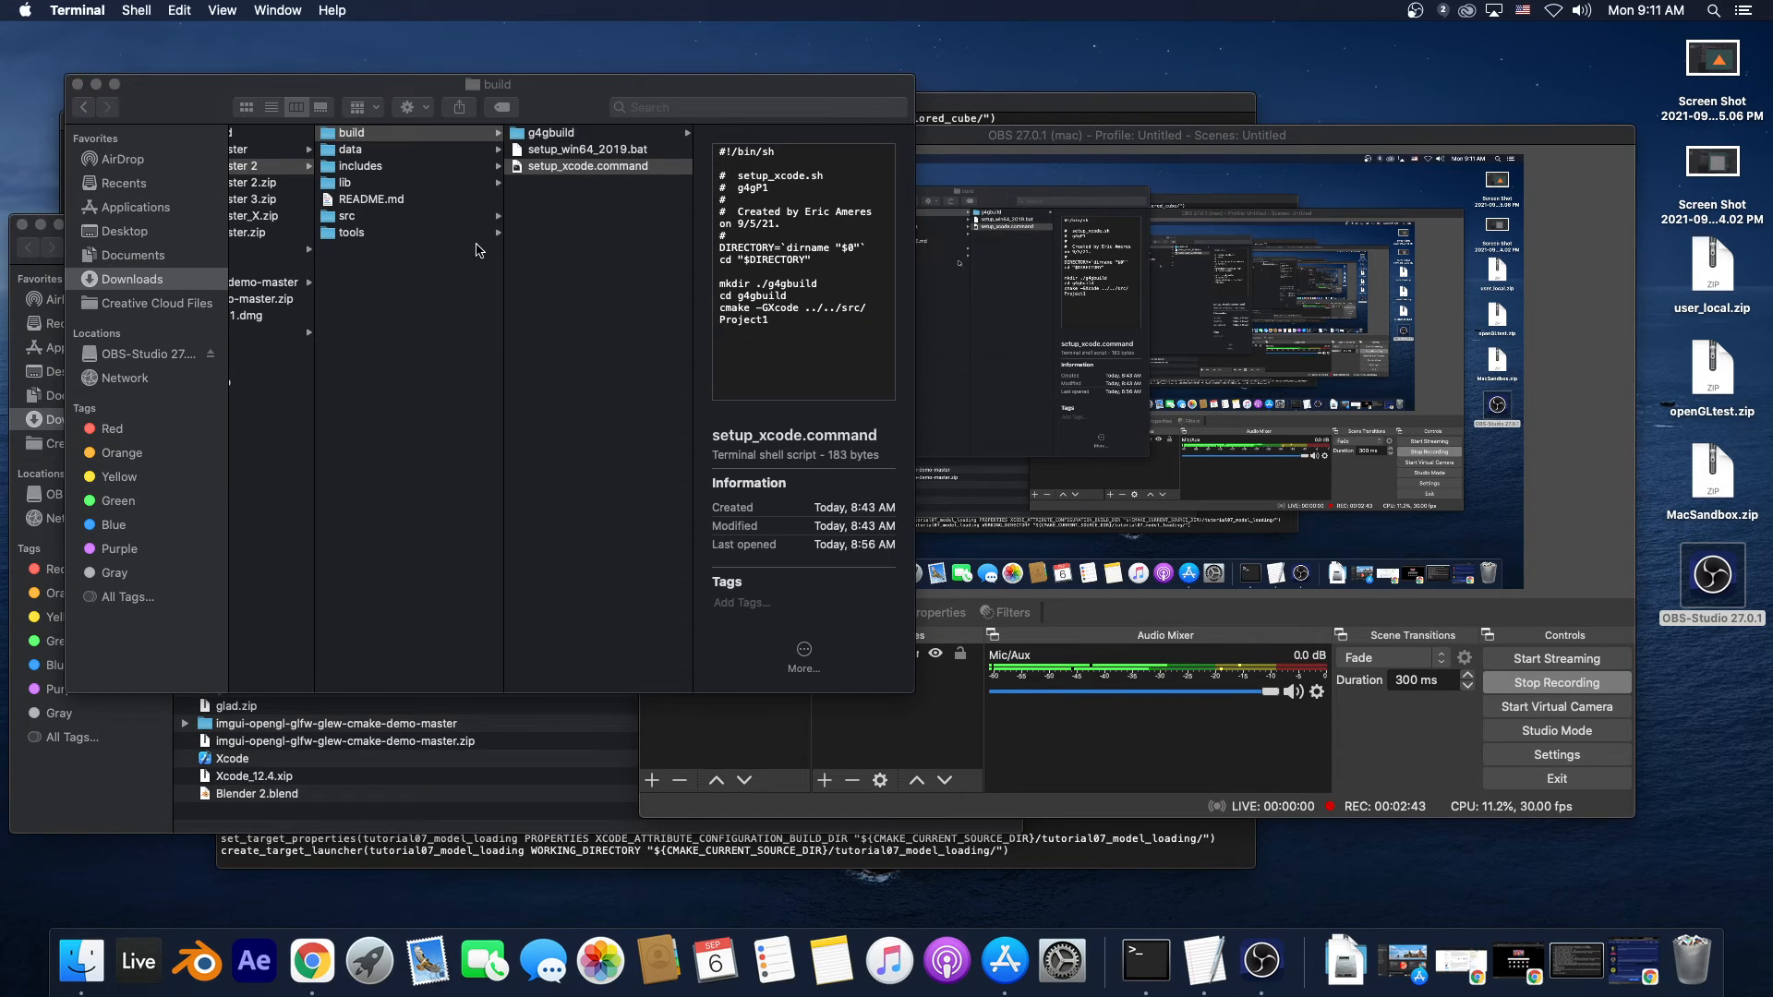
- Open the generated g4gP1.xcodeproj project from the g4gbuild folder in Xcode
{"action": "left_click", "coordinate": [529, 160]}
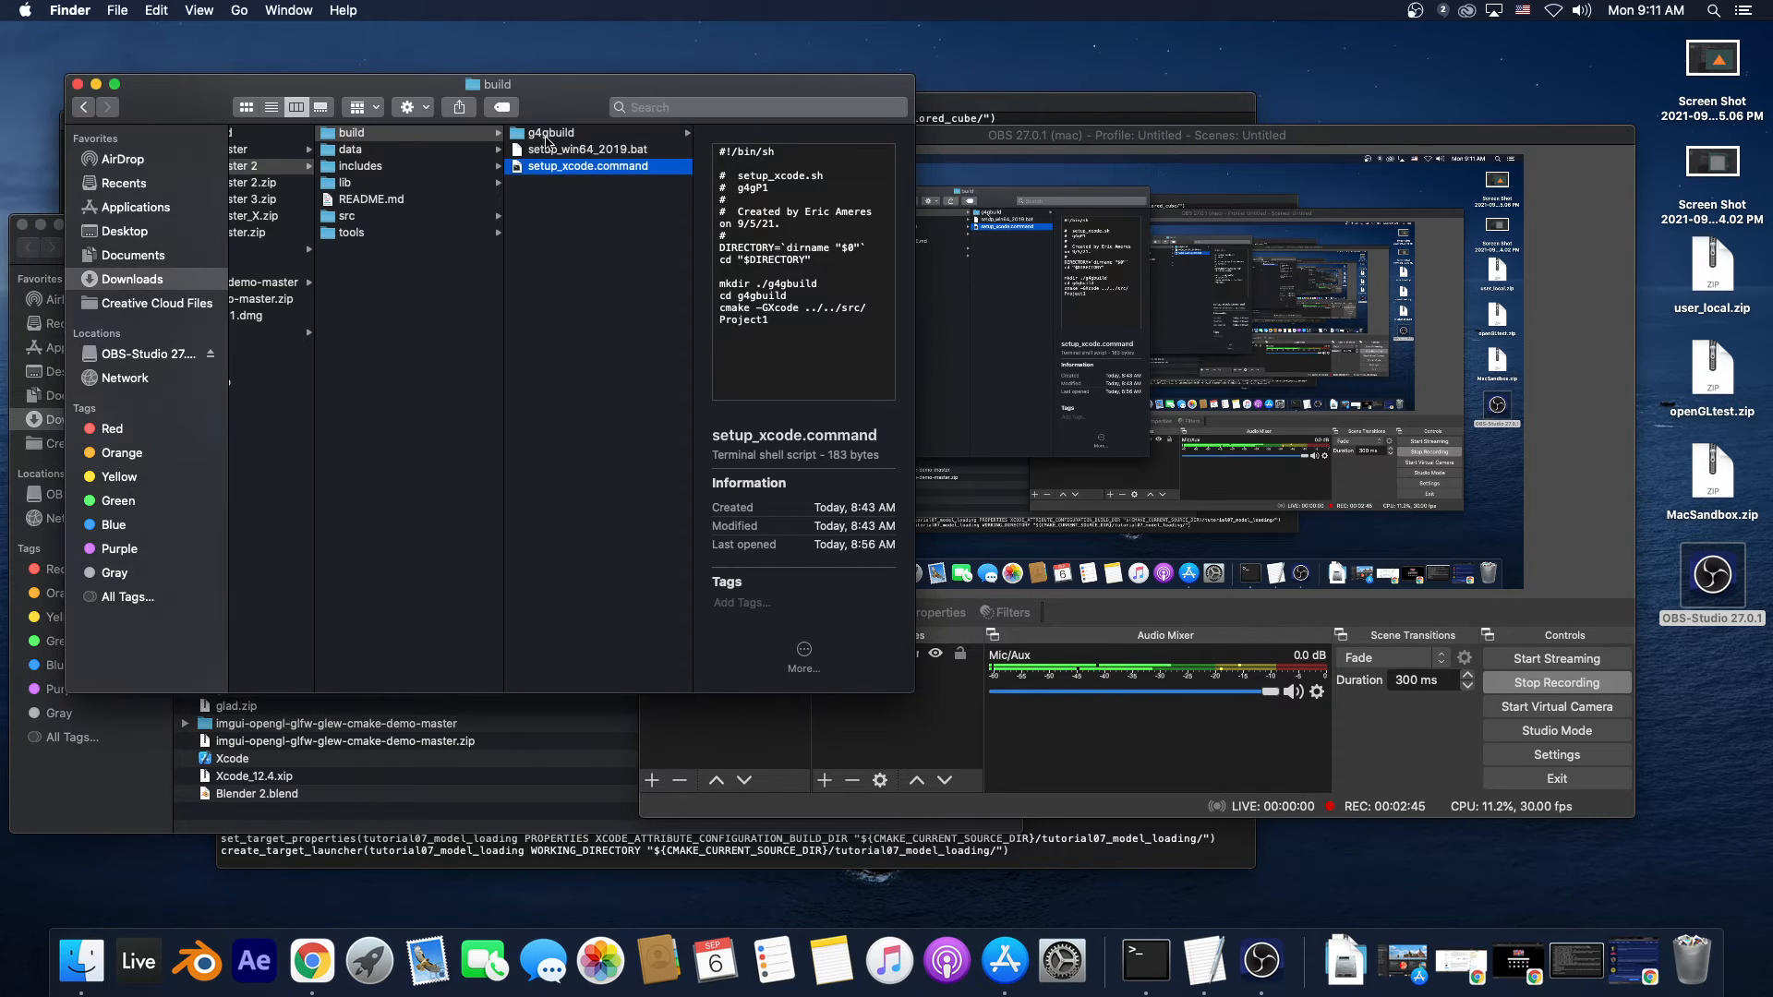
{"action": "left_click", "coordinate": [550, 137]}
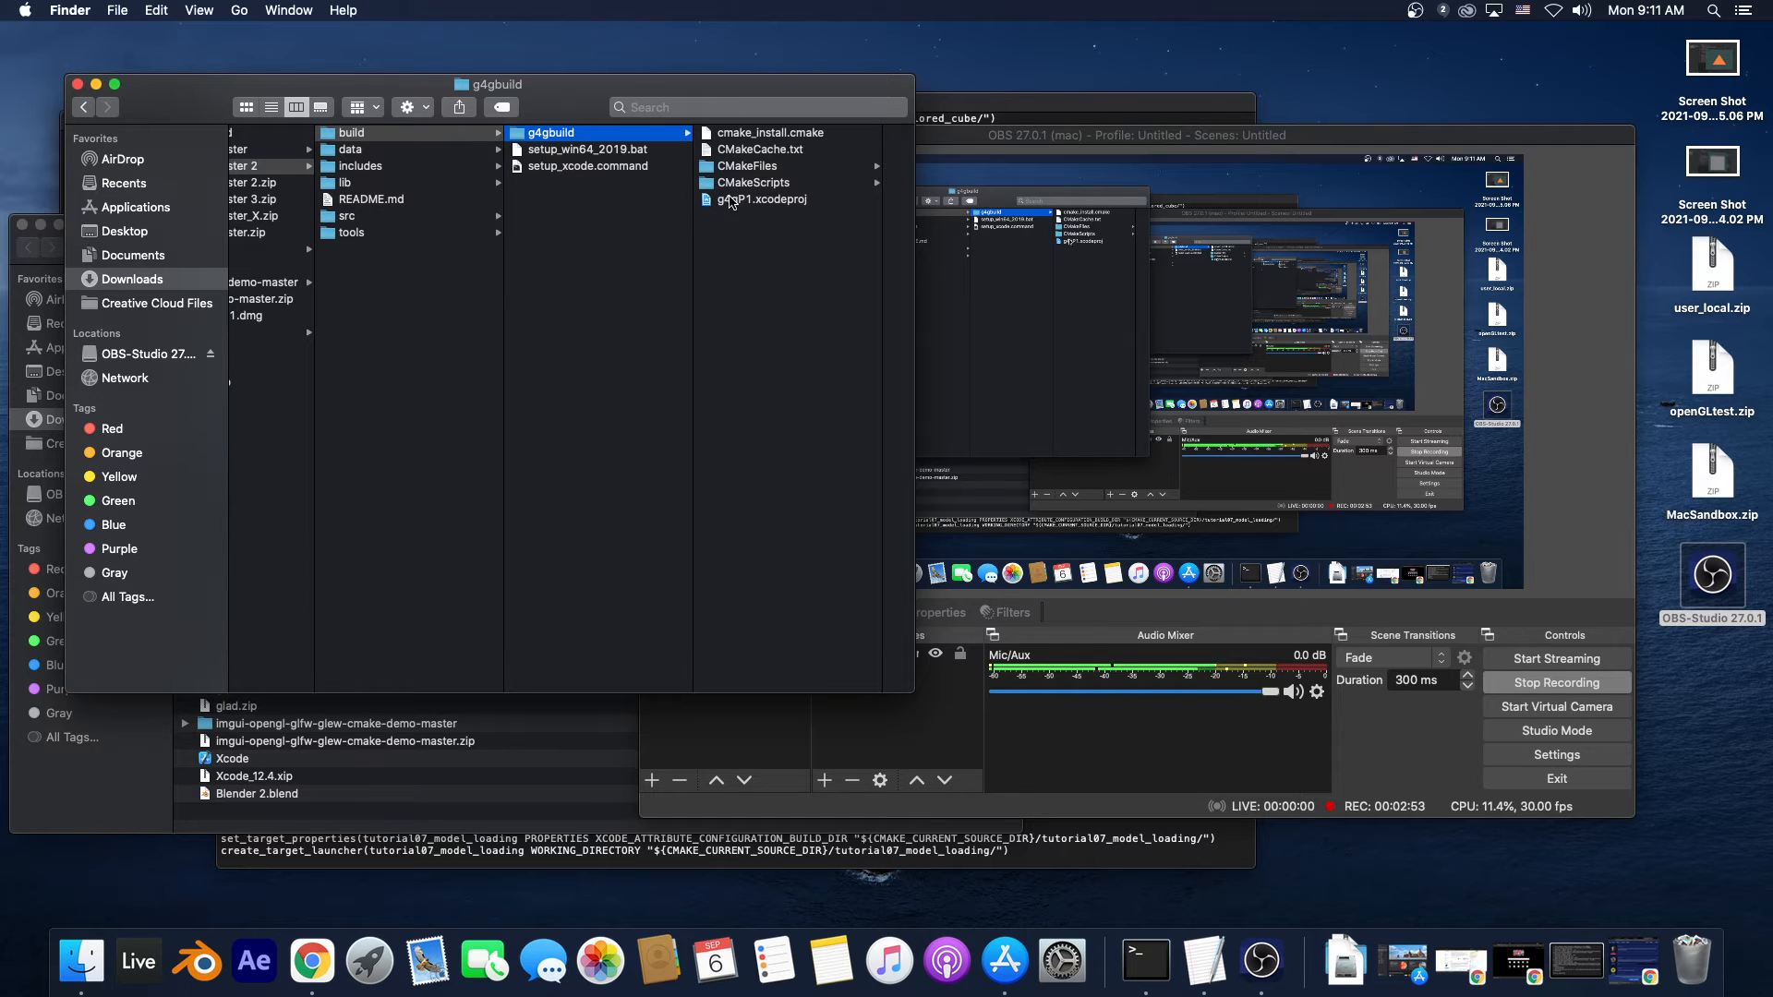
{"action": "left_click", "coordinate": [734, 202]}
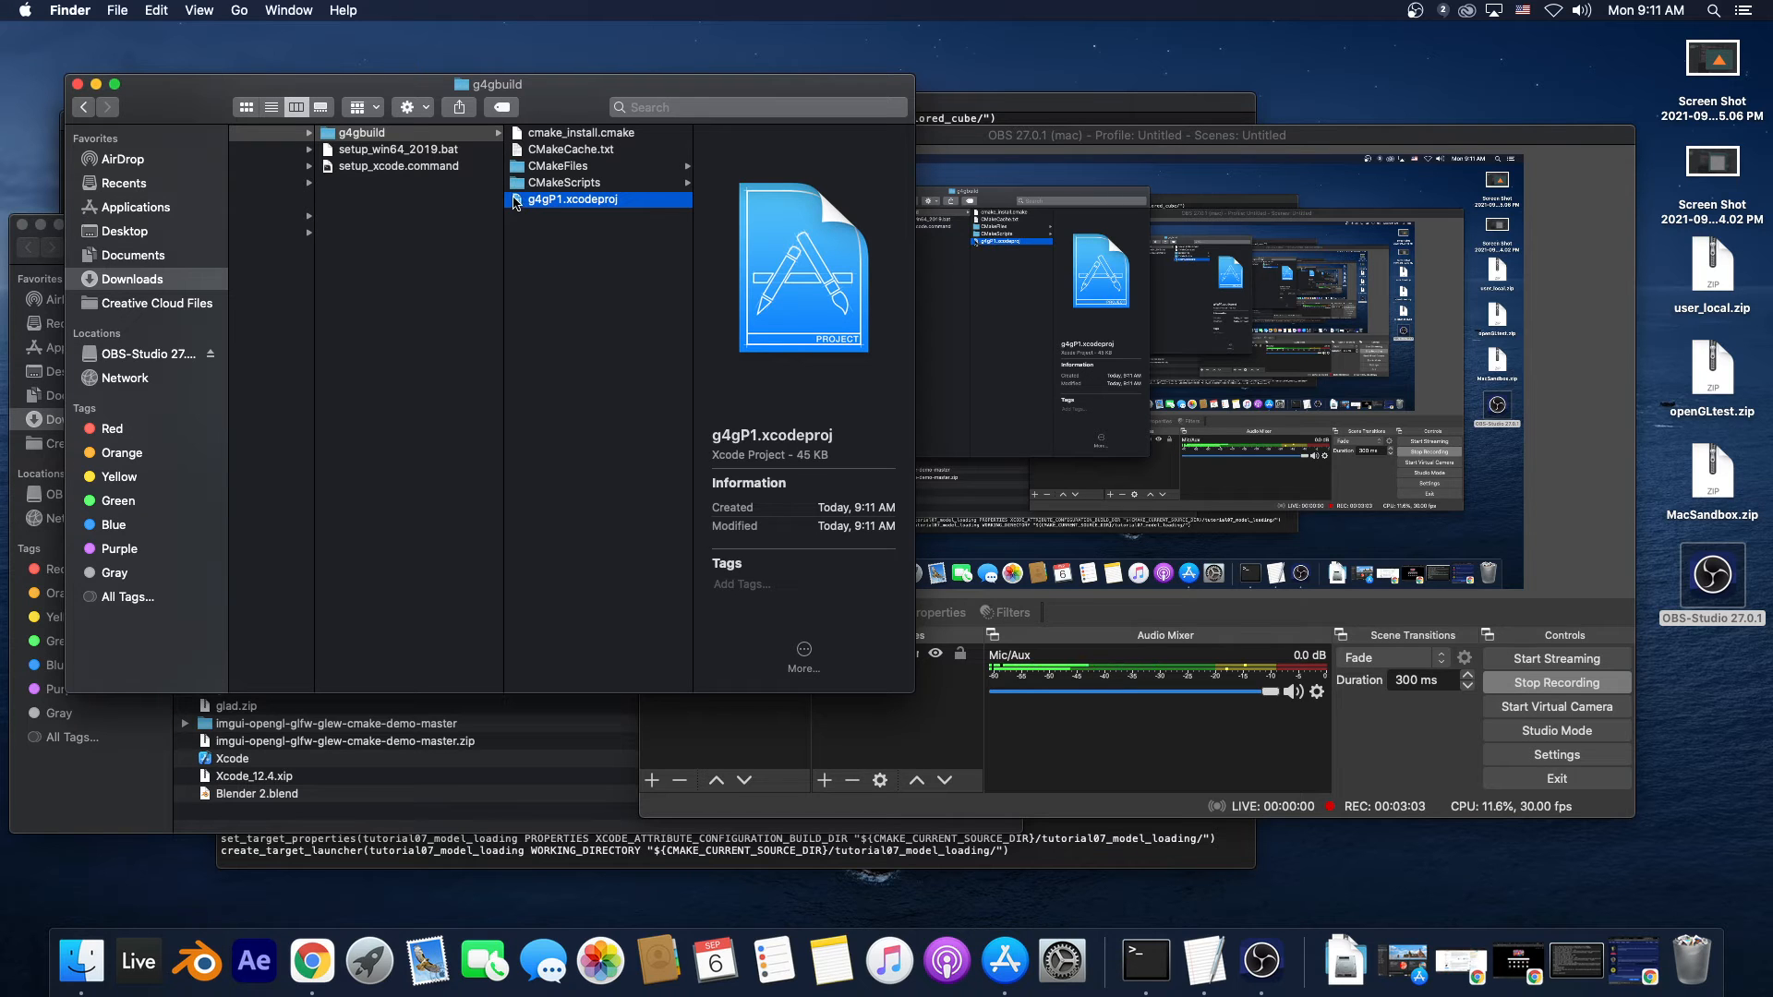
{"action": "double_click", "coordinate": [517, 201]}
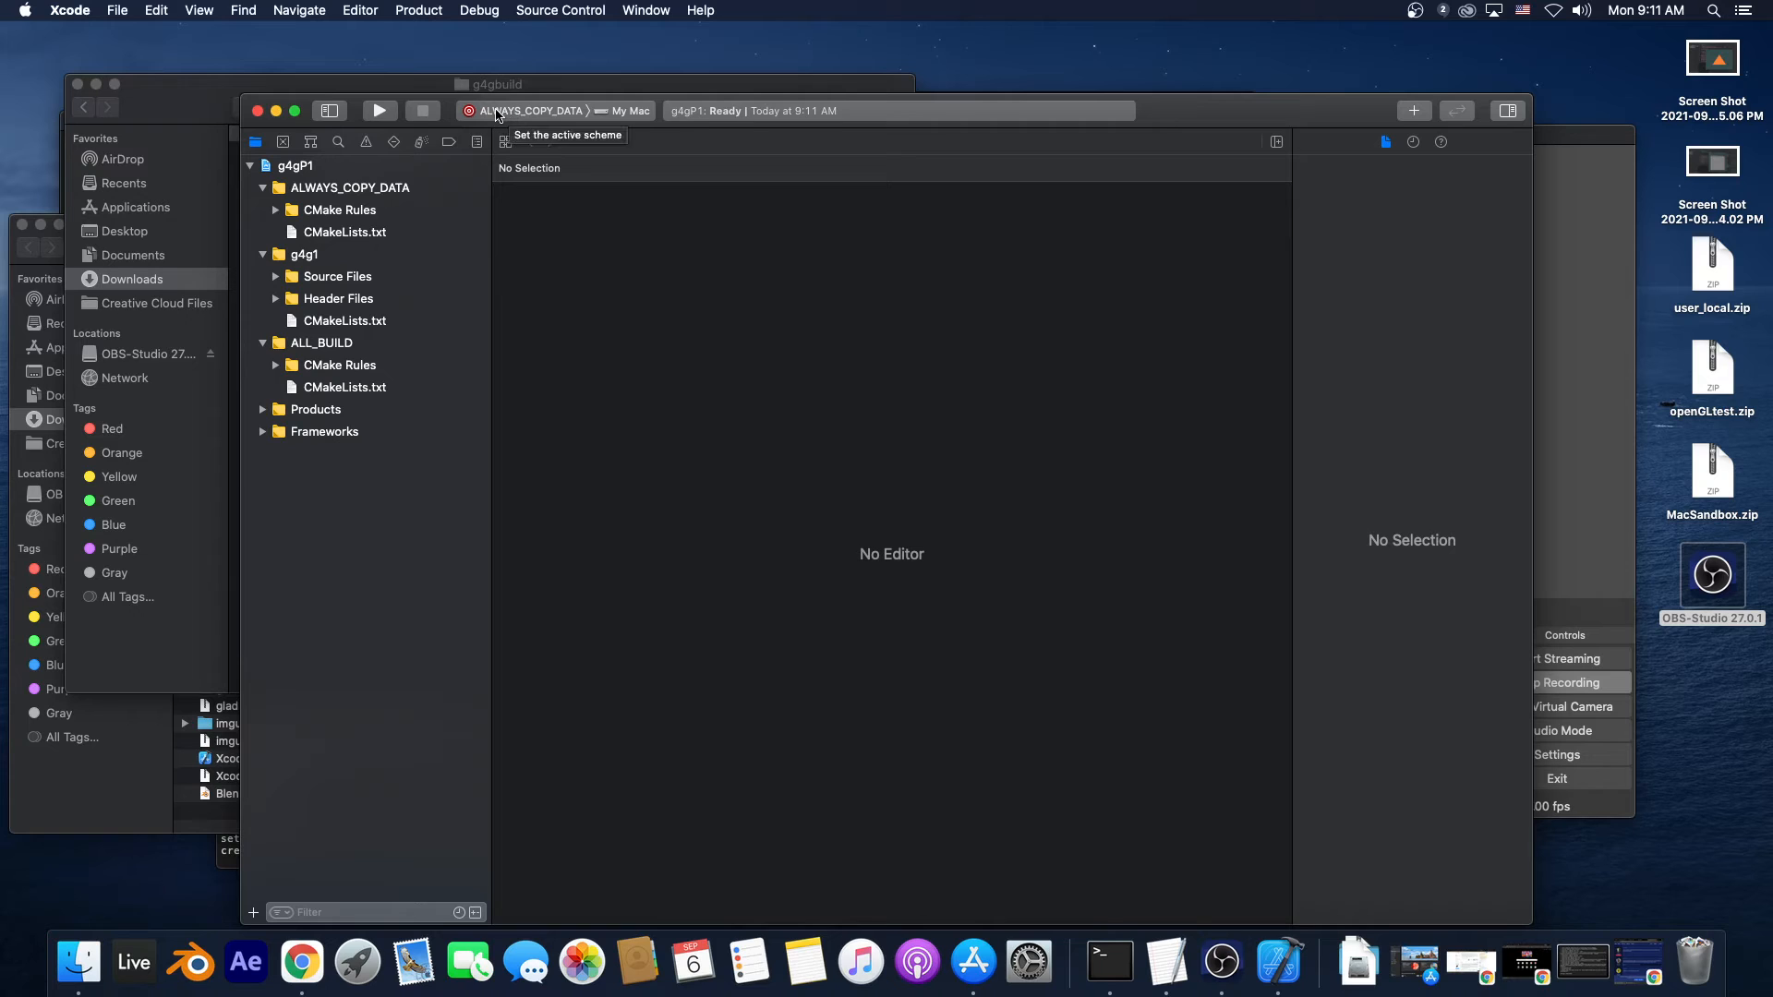
- Set the active scheme to g4g1 and run it, allowing the program to access the Downloads folder
{"action": "left_click", "coordinate": [498, 112]}
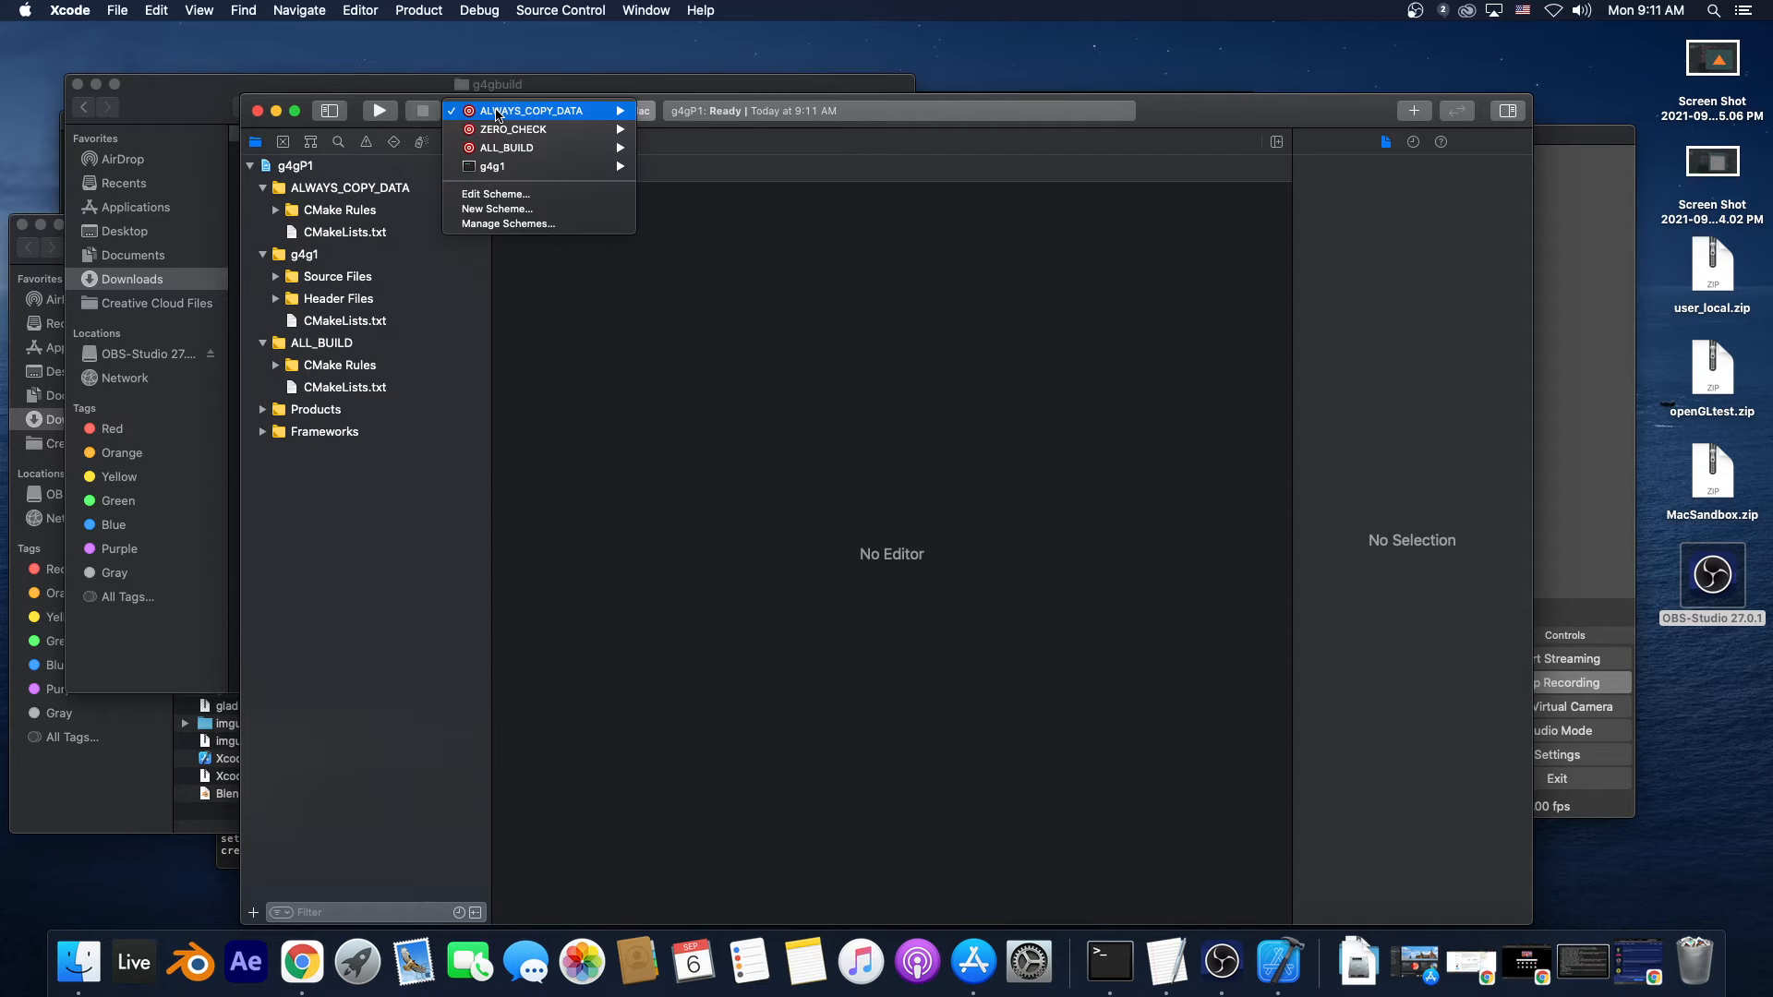
{"action": "left_click", "coordinate": [493, 168]}
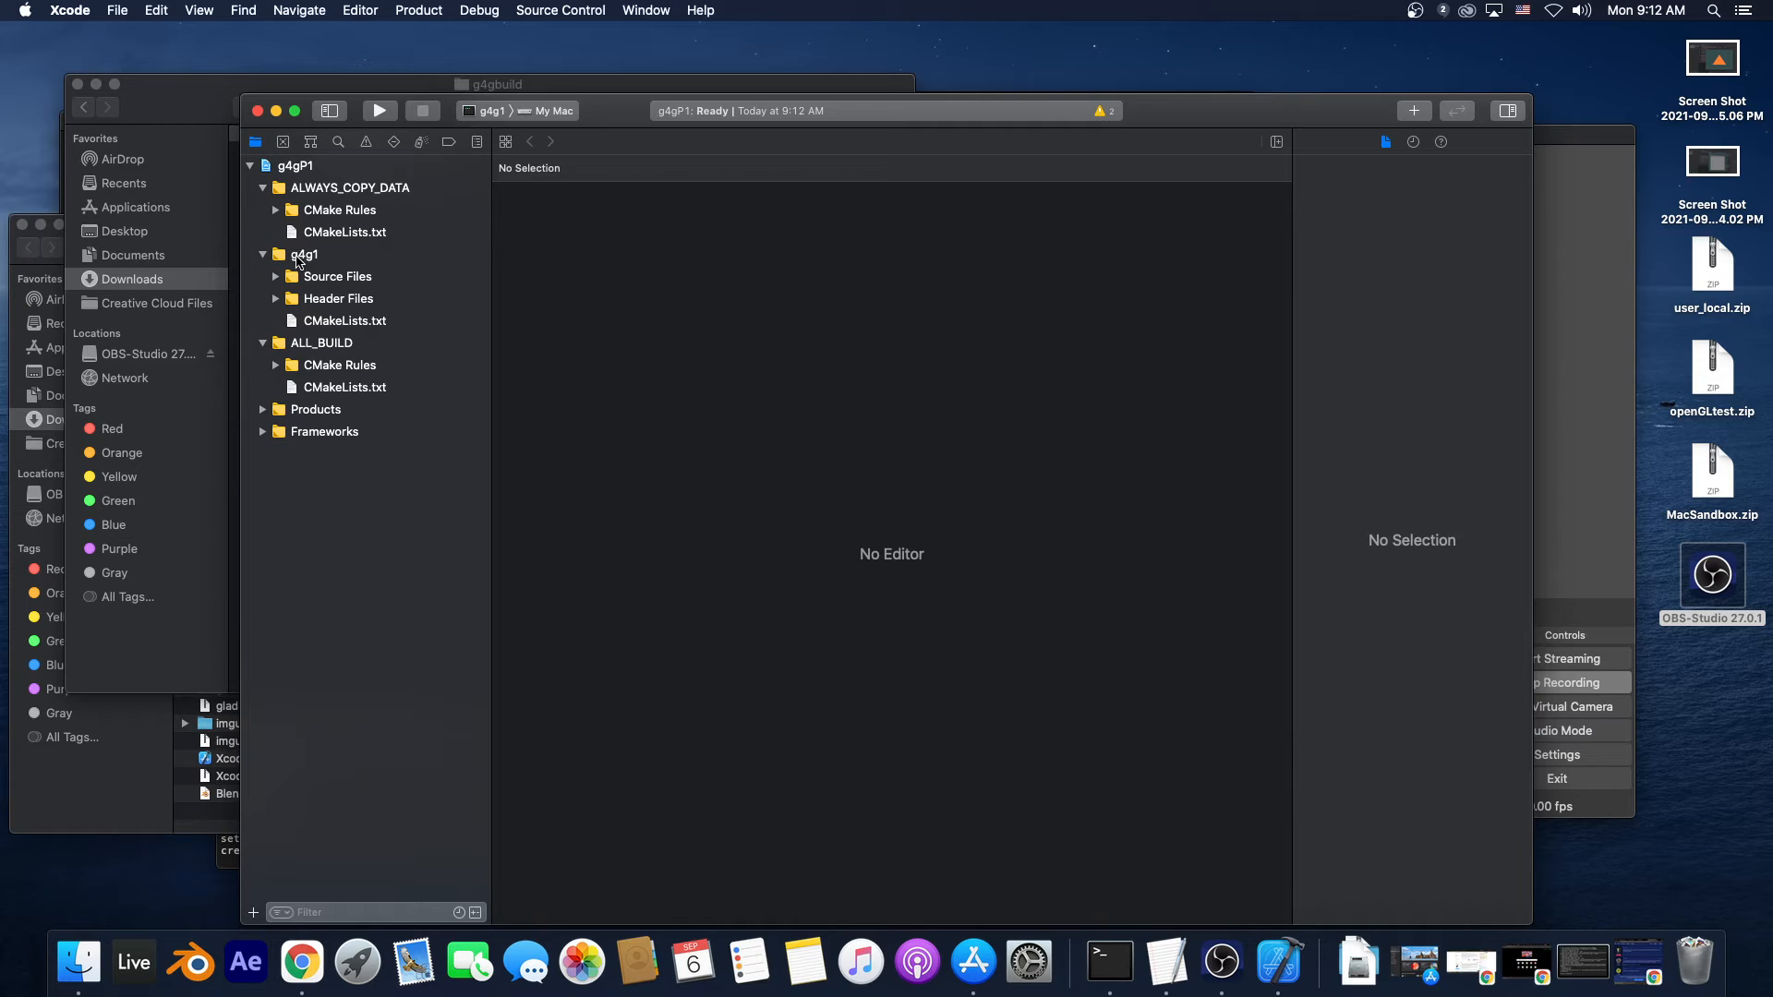
{"action": "left_click", "coordinate": [379, 112]}
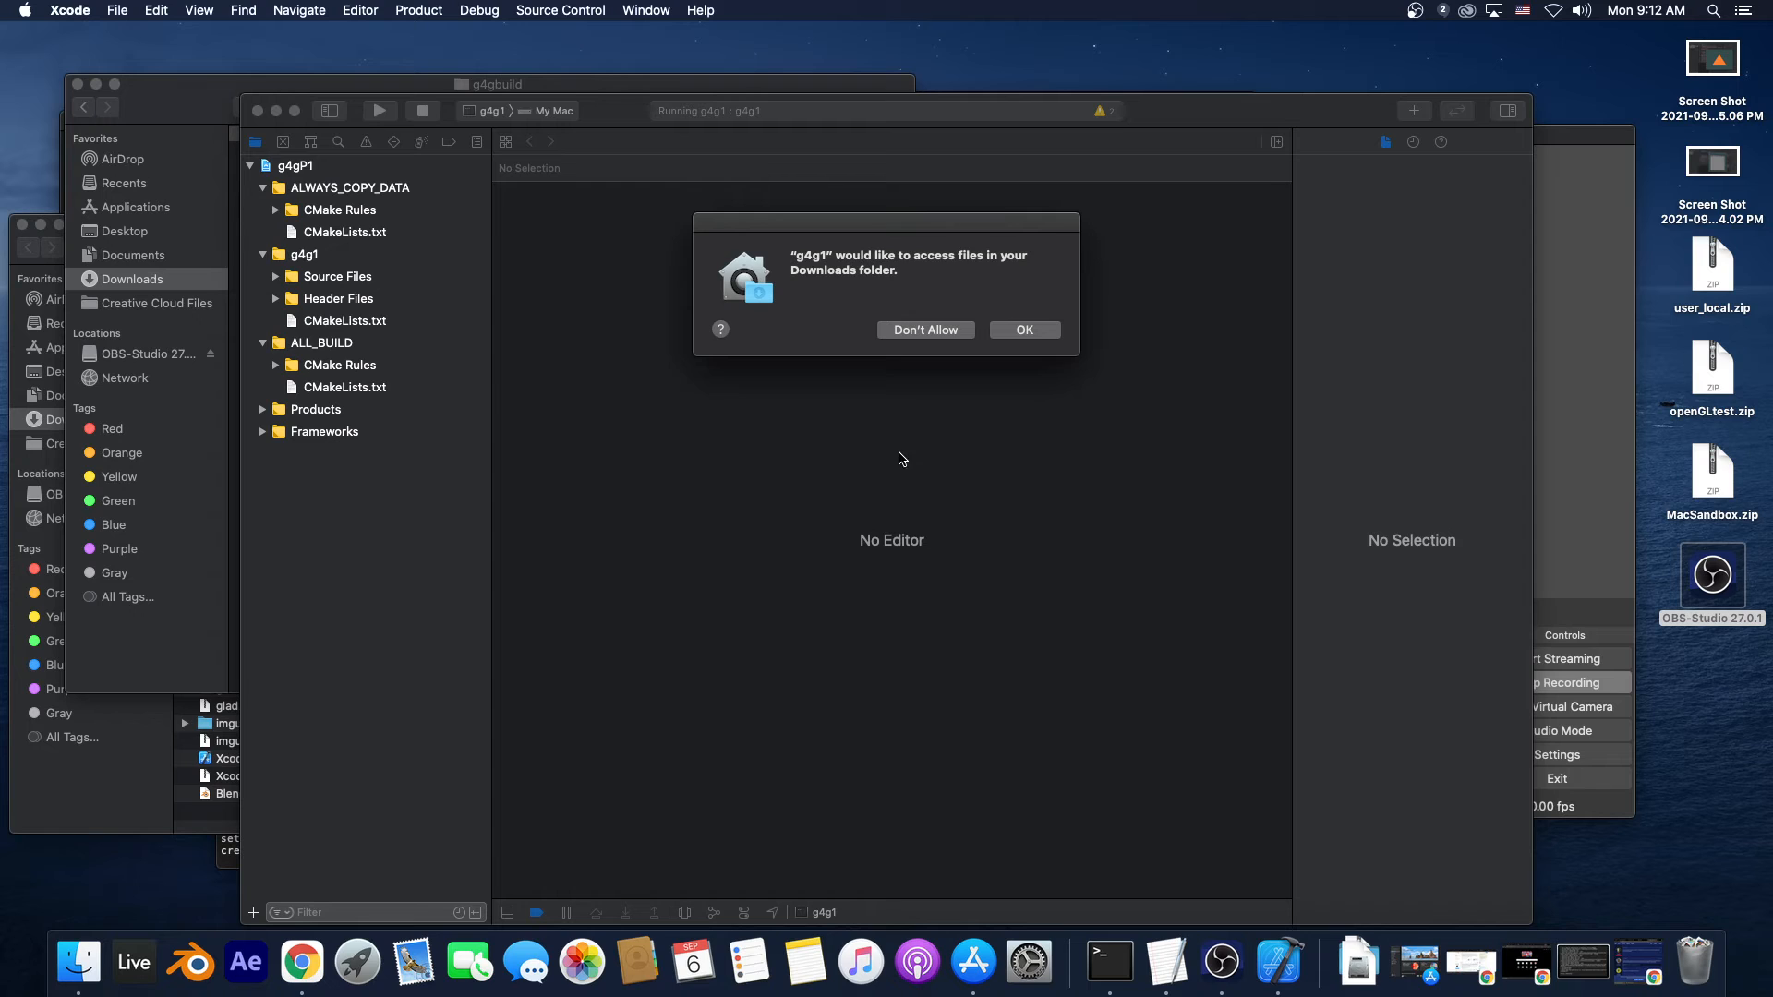
{"action": "left_click", "coordinate": [1024, 330]}
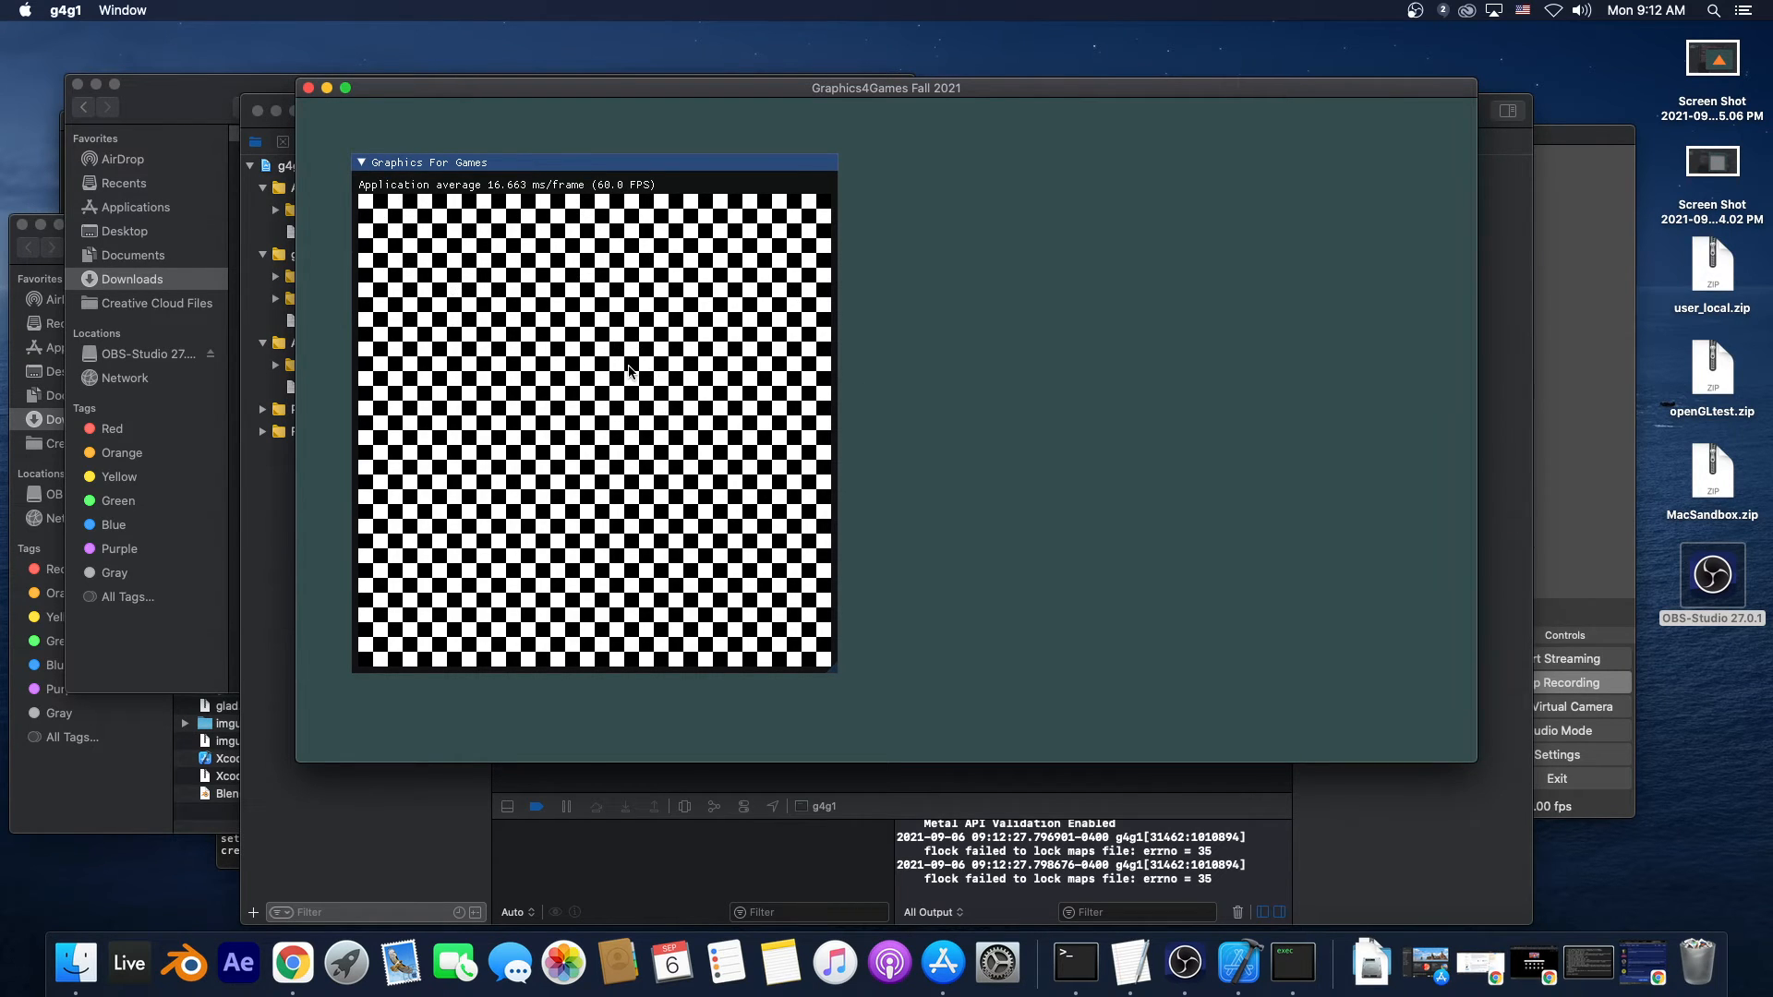
- Try narrowing the Graphics4Games window and moving its Graphics For Games panel, and close the program
{"action": "left_click_drag", "start_coordinate": [1477, 498], "coordinate": [873, 505]}
{"action": "left_click_drag", "start_coordinate": [611, 178], "coordinate": [524, 146]}
{"action": "left_click", "coordinate": [310, 89]}
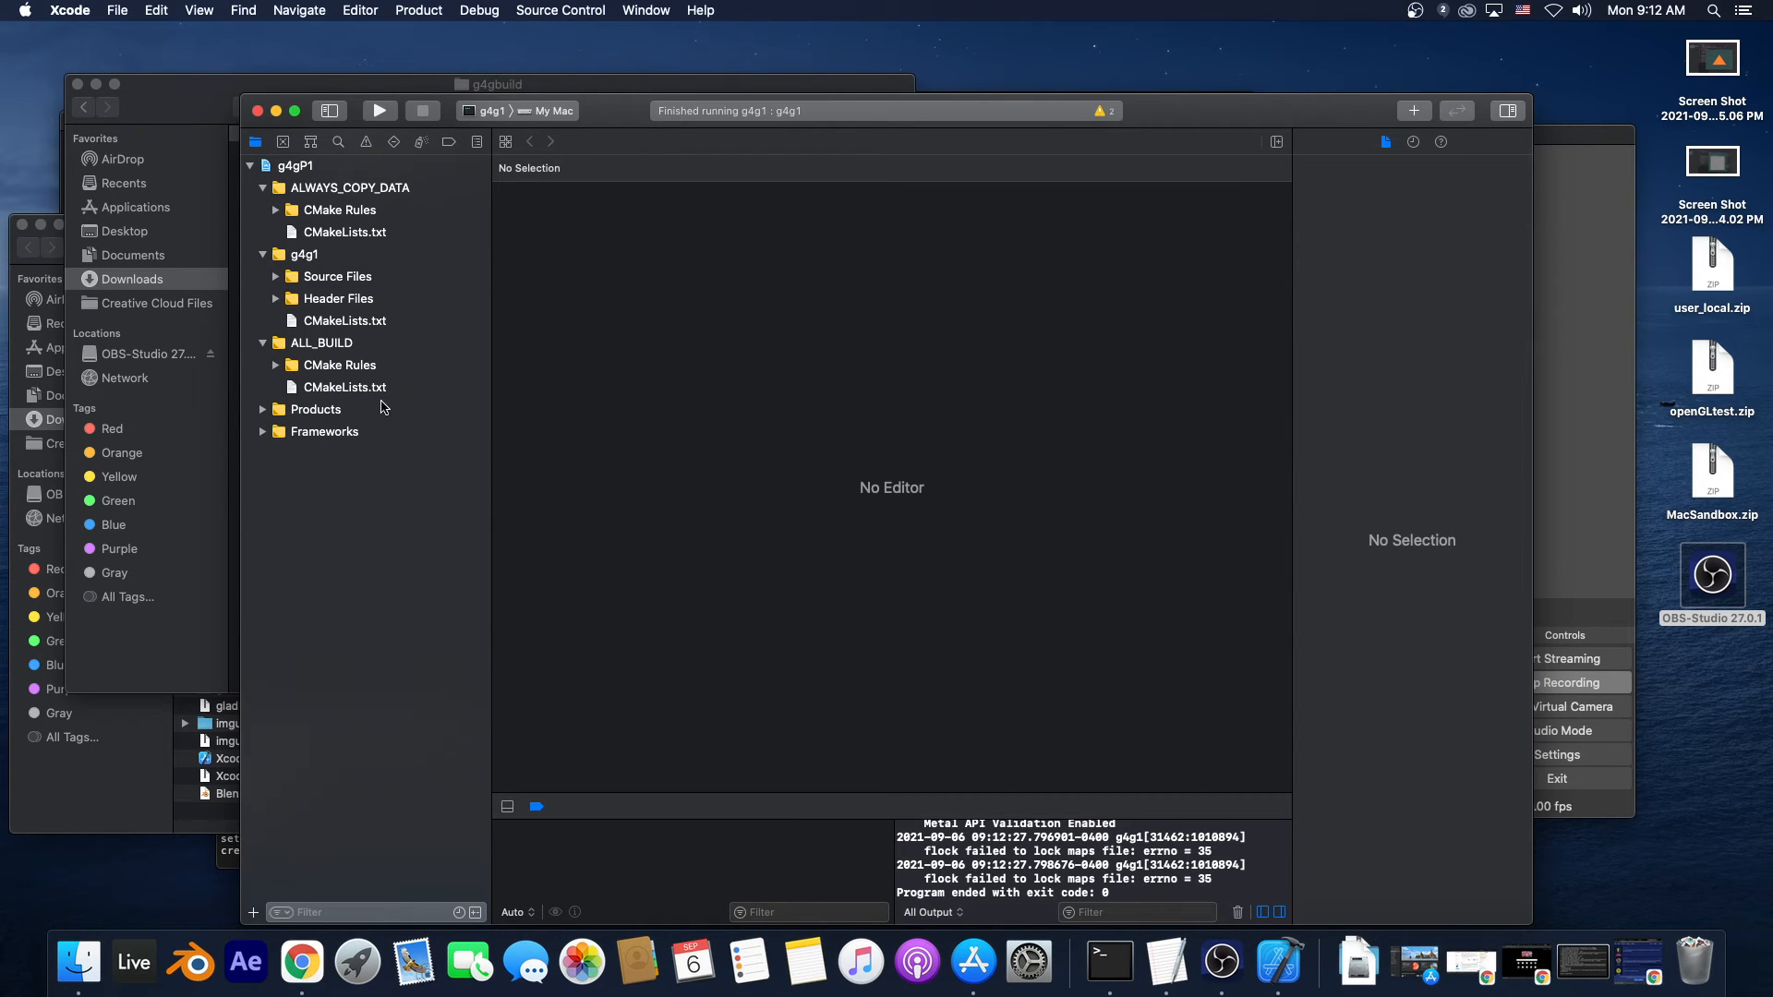
- Open Main.cpp from the g4g1 source files and examine the __APPLE__ block, the render loop and the ImGui drawing code
{"action": "left_click", "coordinate": [274, 277]}
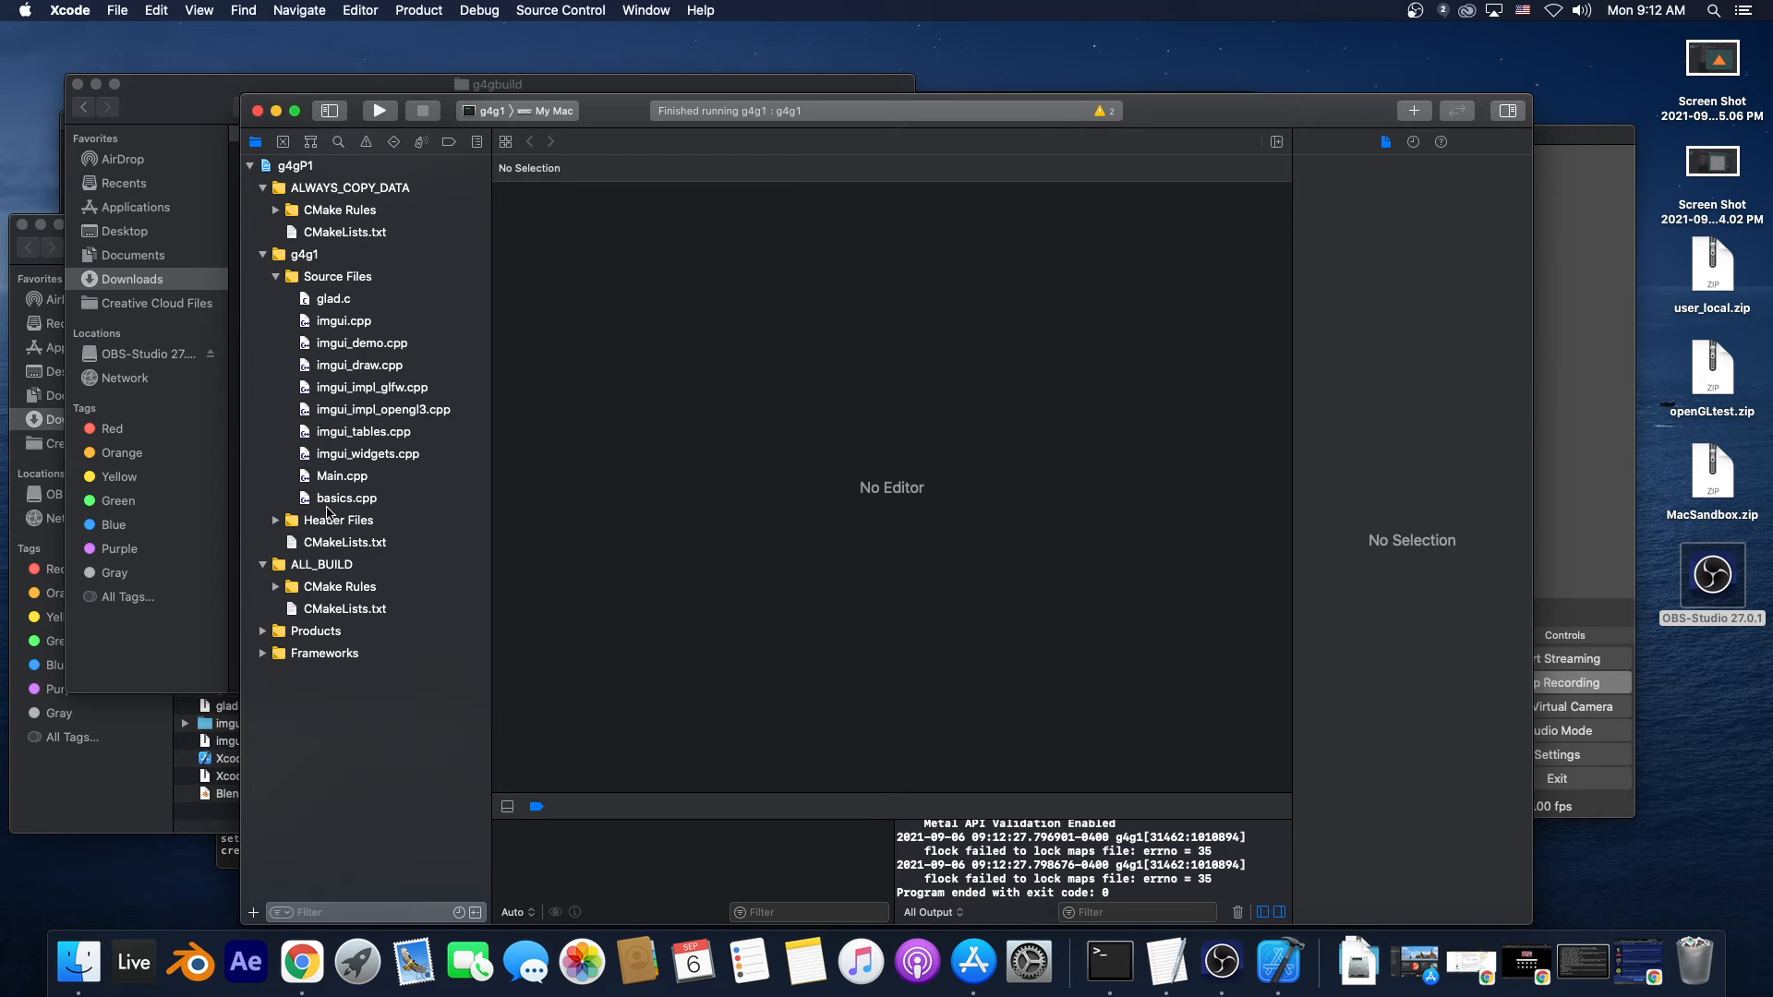
{"action": "left_click", "coordinate": [338, 479]}
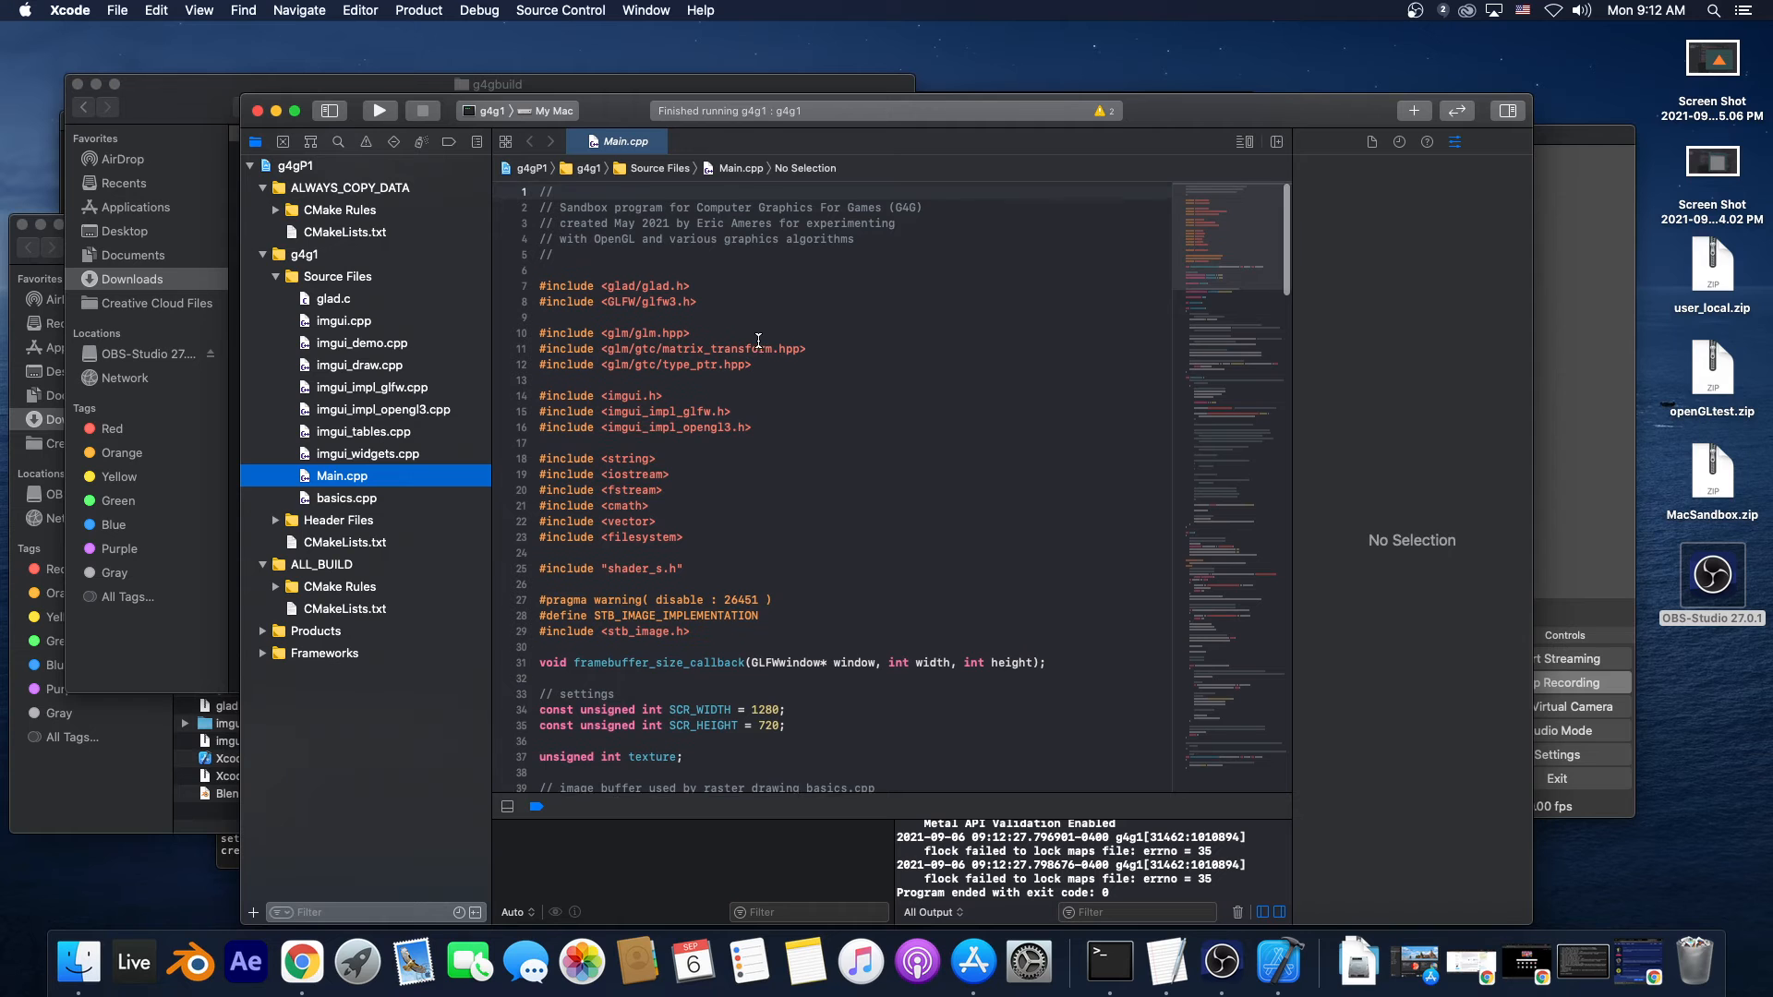
{"action": "scroll", "coordinate": [652, 577], "scroll_direction": "down", "scroll_amount": 10}
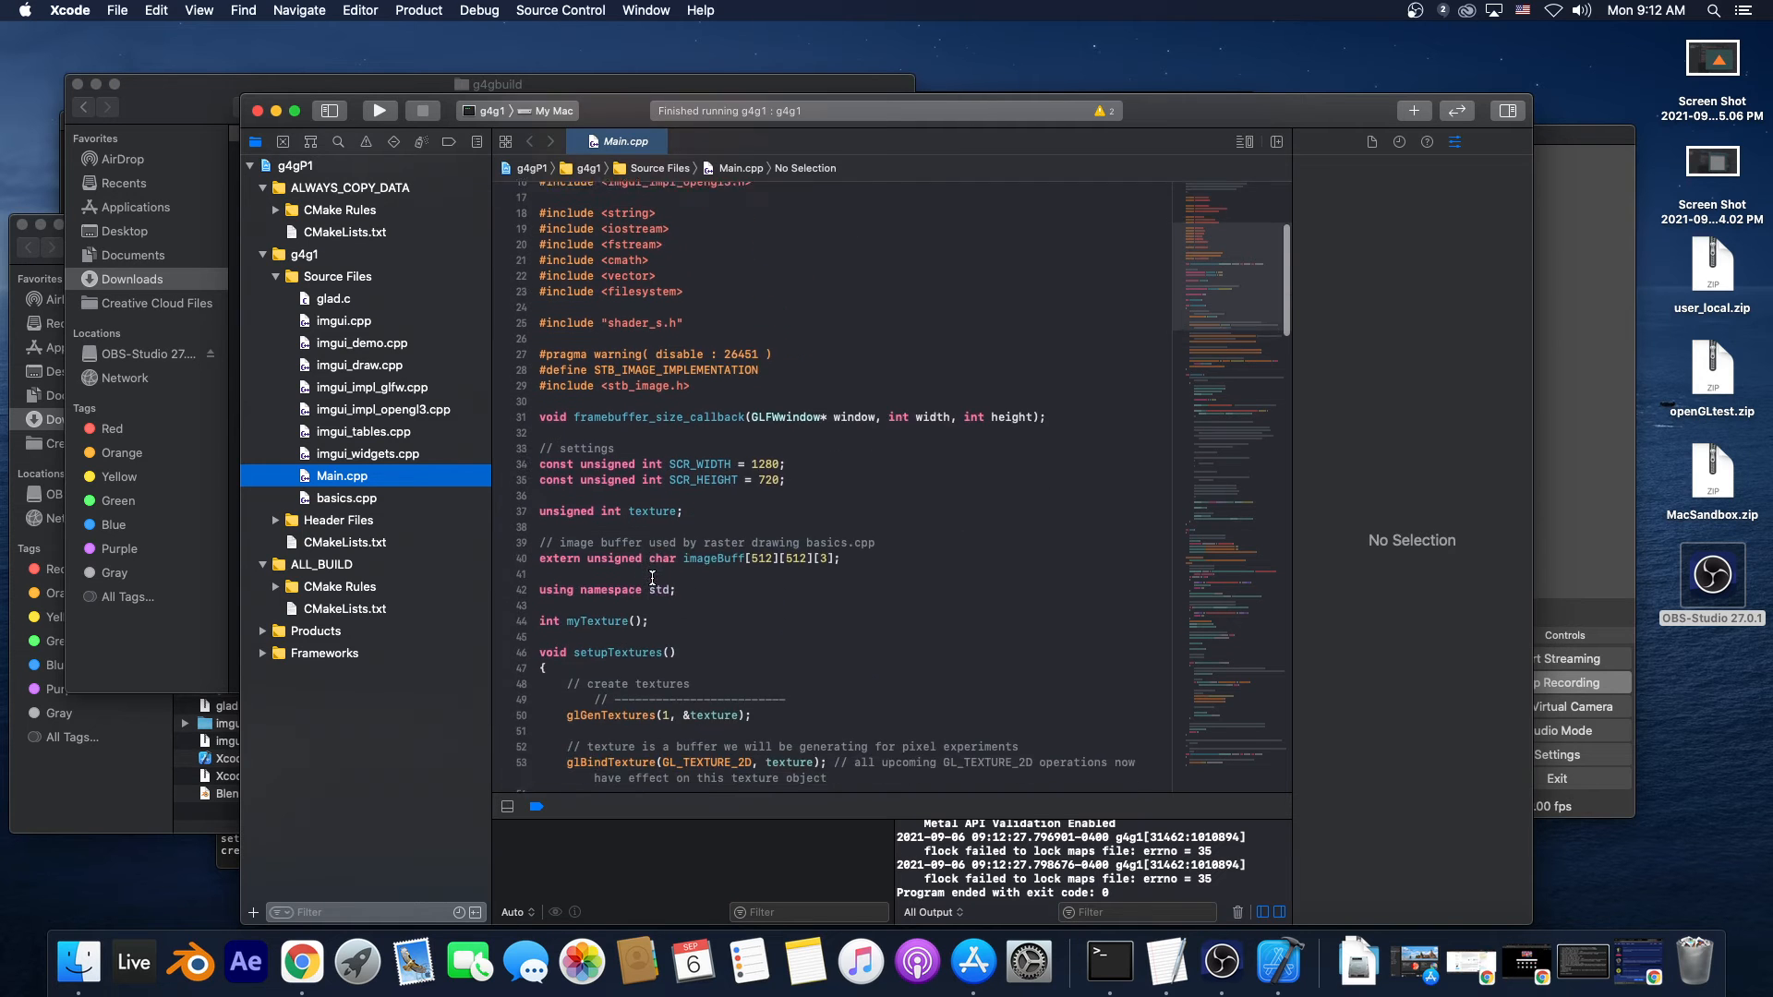
{"action": "scroll", "coordinate": [652, 577], "scroll_direction": "down", "scroll_amount": 13}
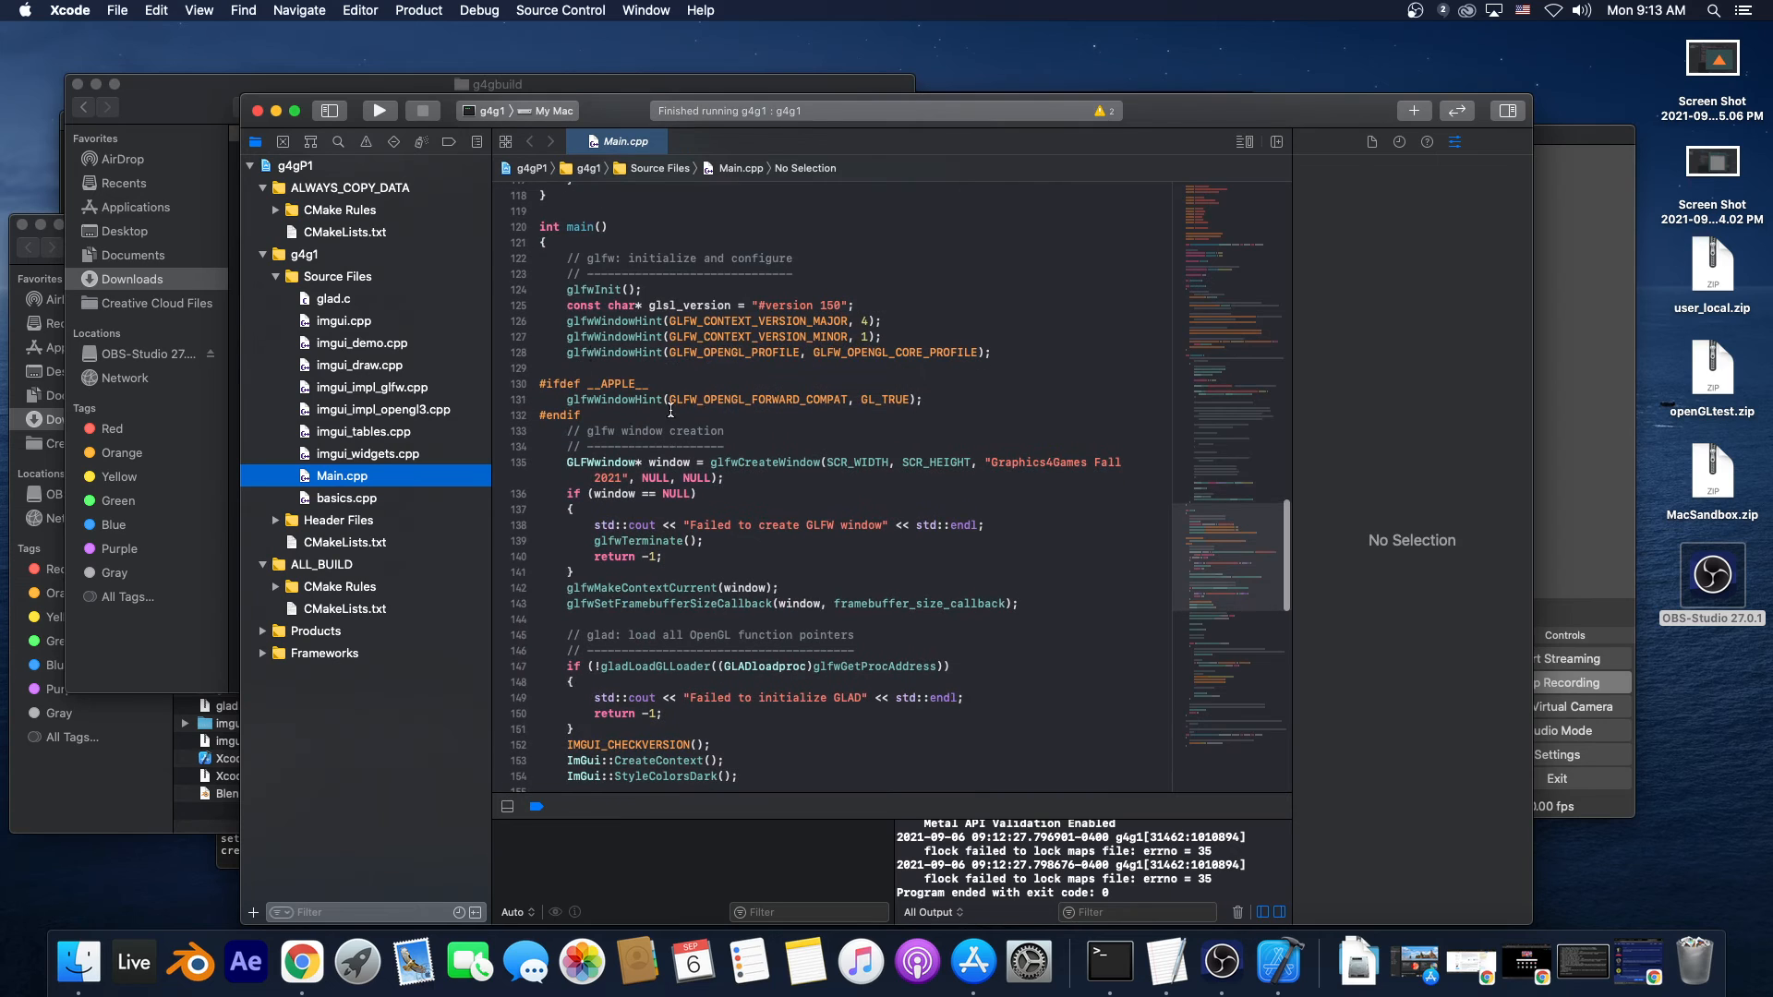
{"action": "left_click_drag", "start_coordinate": [590, 416], "coordinate": [544, 386]}
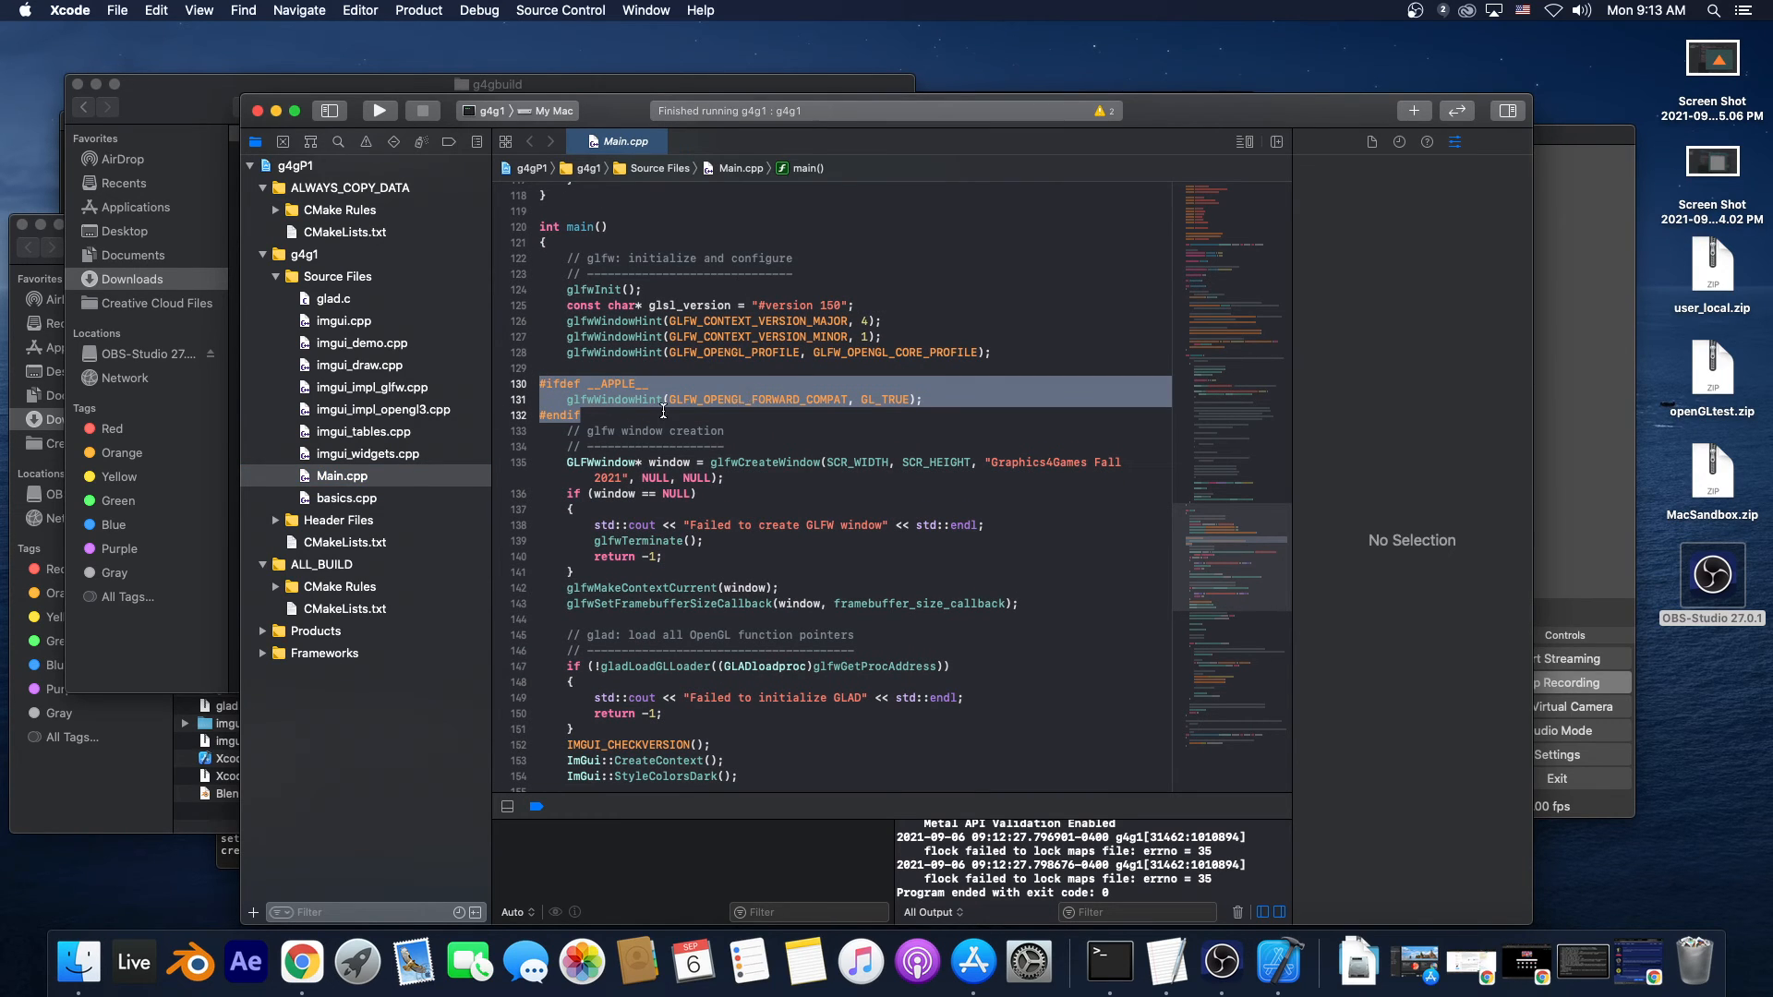
{"action": "left_click", "coordinate": [603, 412]}
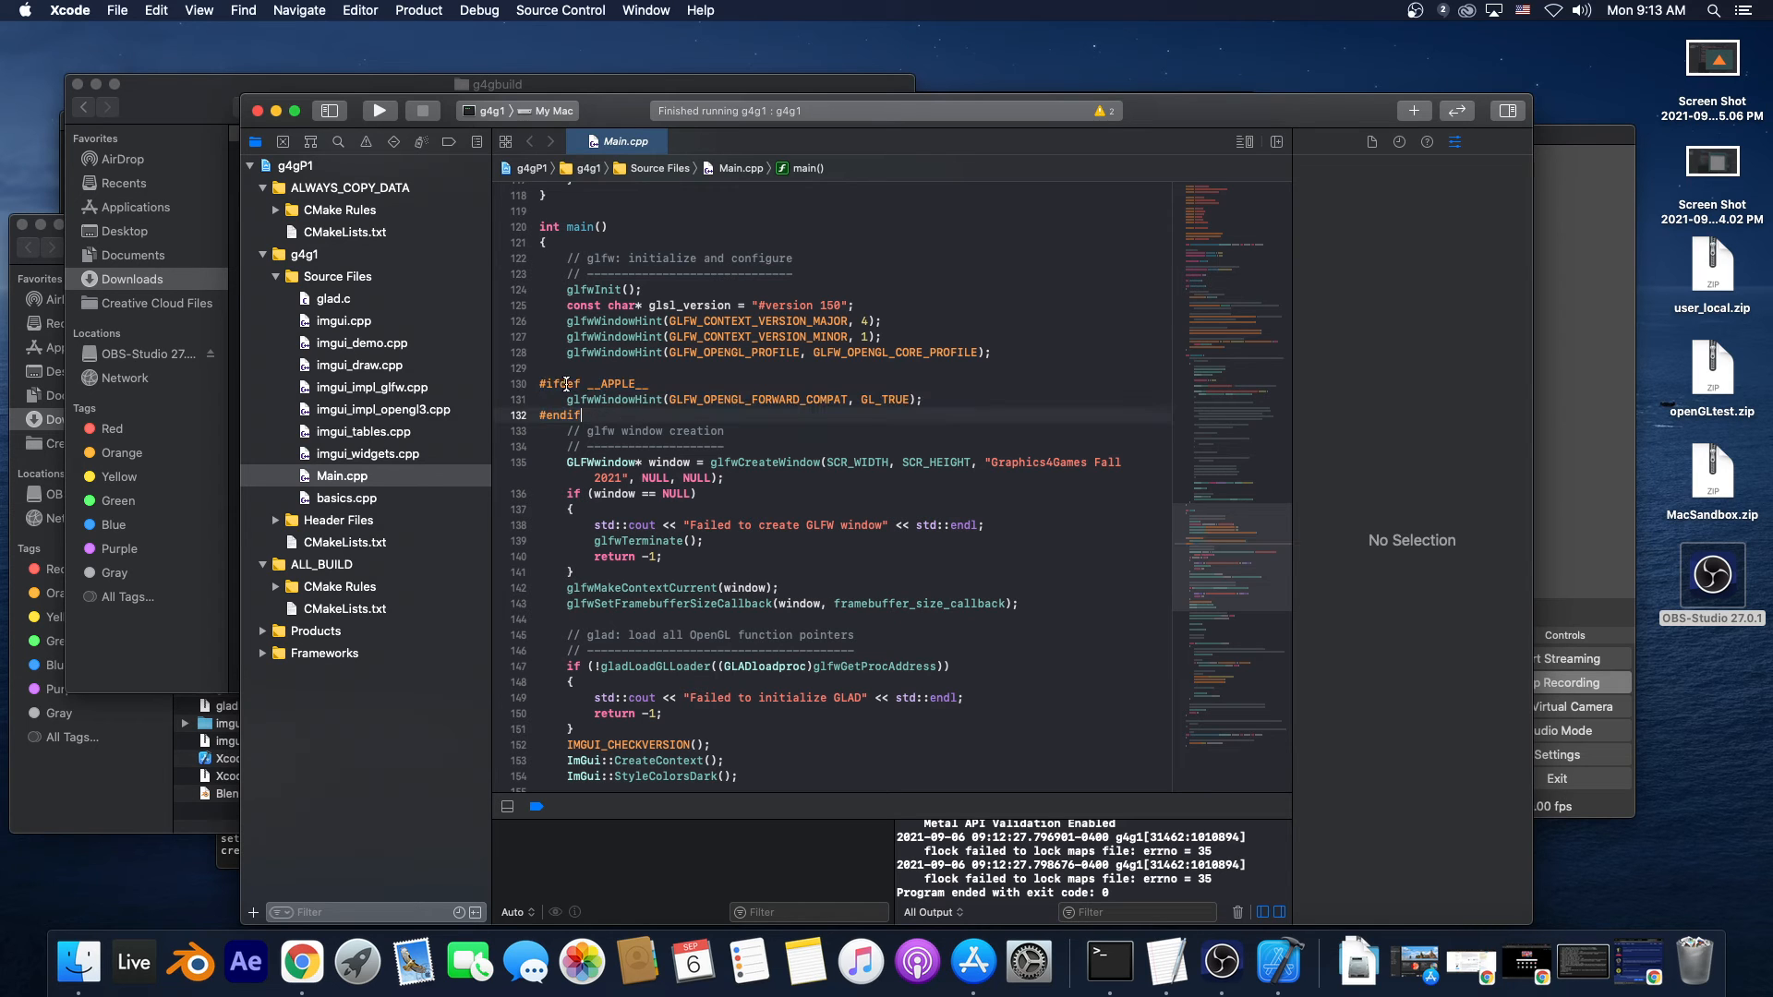
{"action": "left_click_drag", "start_coordinate": [944, 400], "coordinate": [942, 390]}
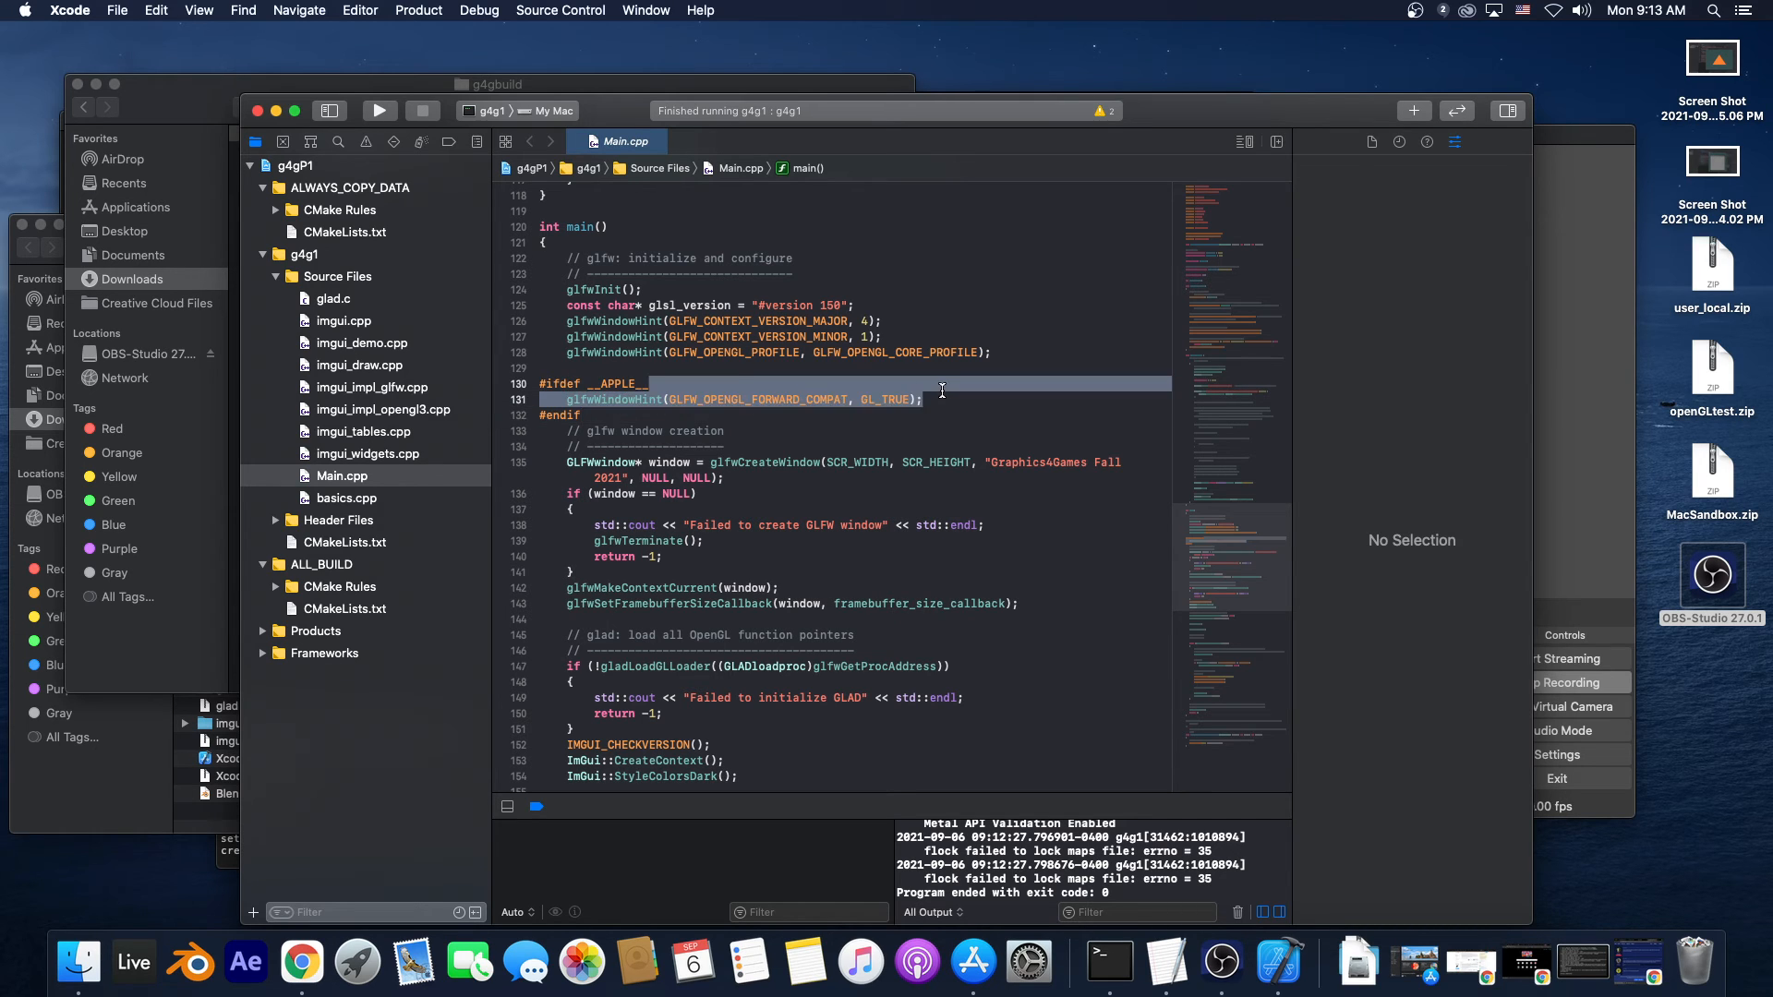
{"action": "scroll", "coordinate": [735, 395], "scroll_direction": "down", "scroll_amount": 10}
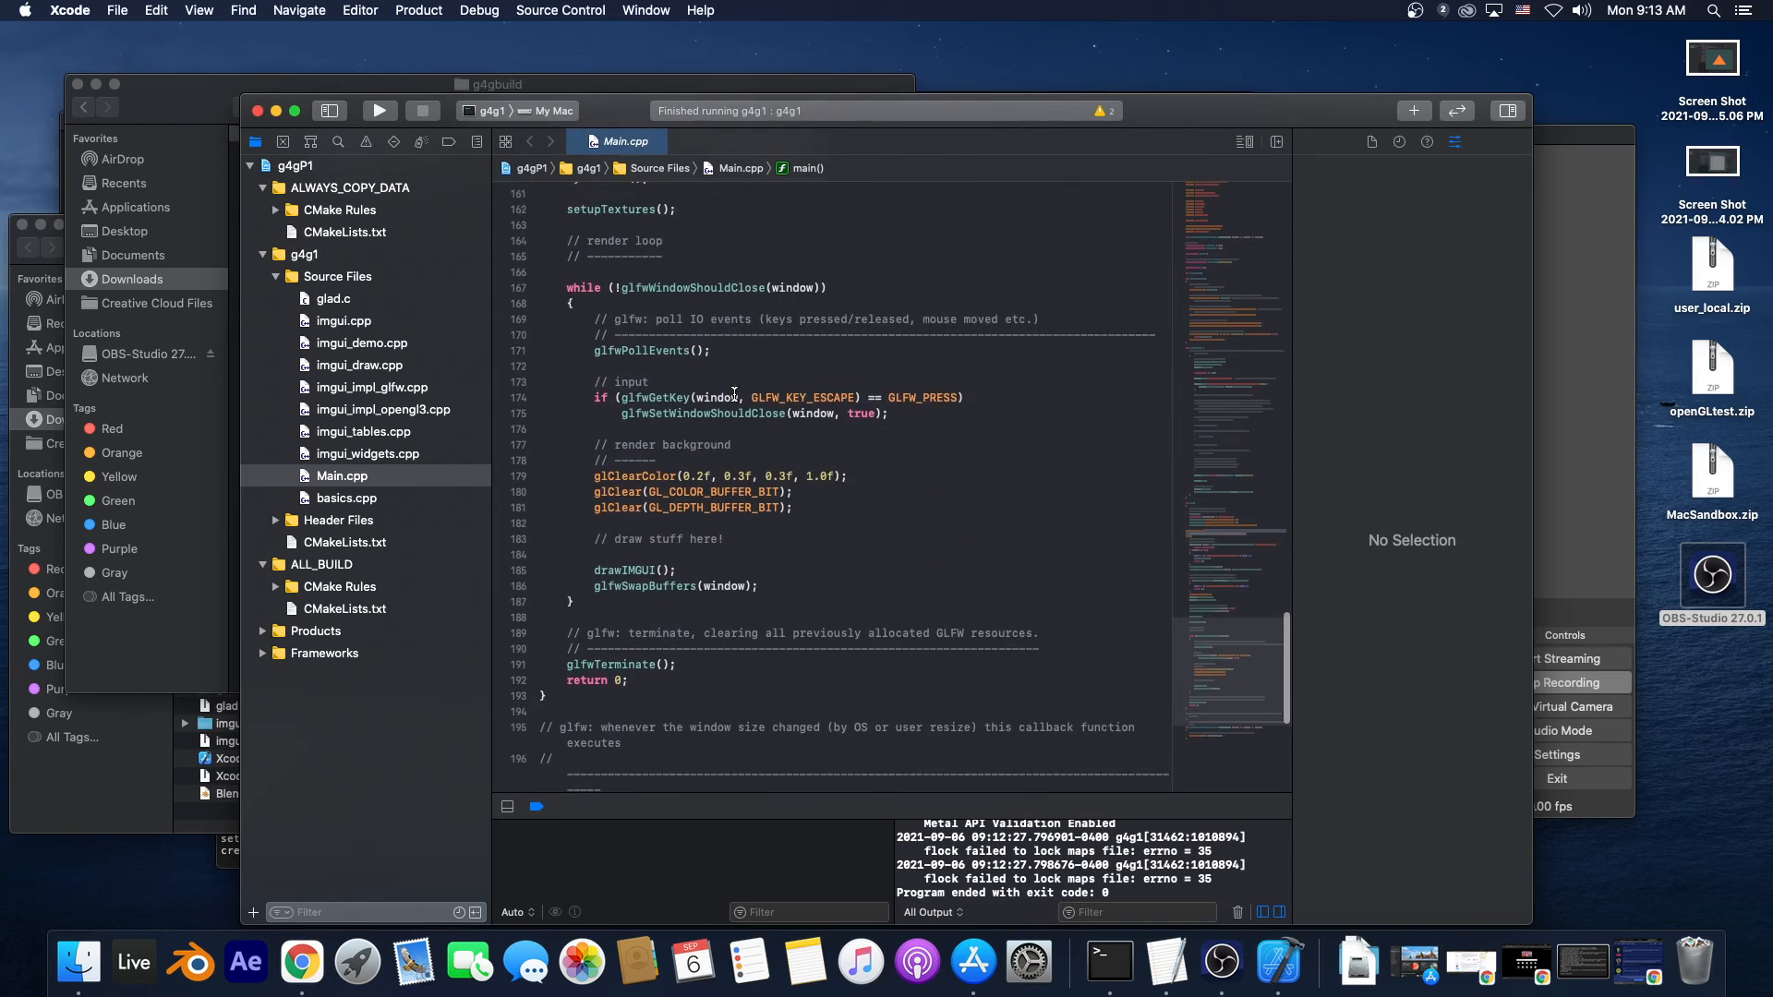
{"action": "scroll", "coordinate": [646, 424], "scroll_direction": "up", "scroll_amount": 15}
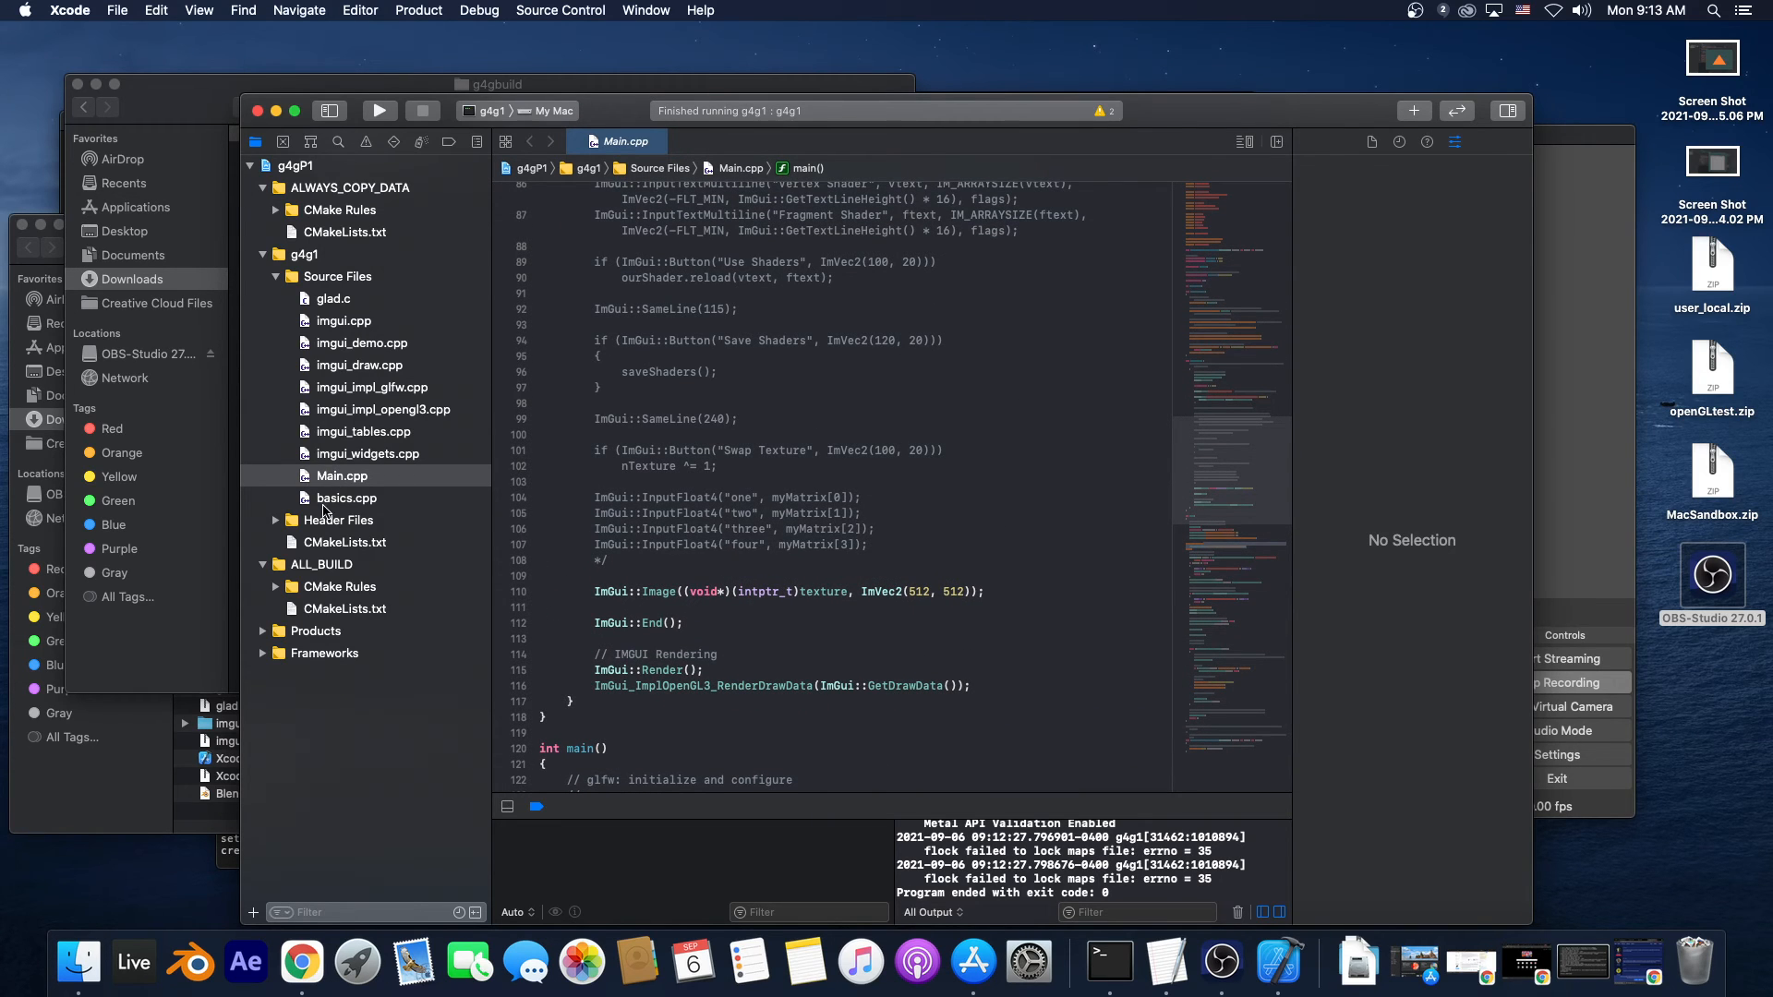
- In basics.cpp, set the imageBuff value assigned on line 27 to 128
{"action": "left_click", "coordinate": [328, 502]}
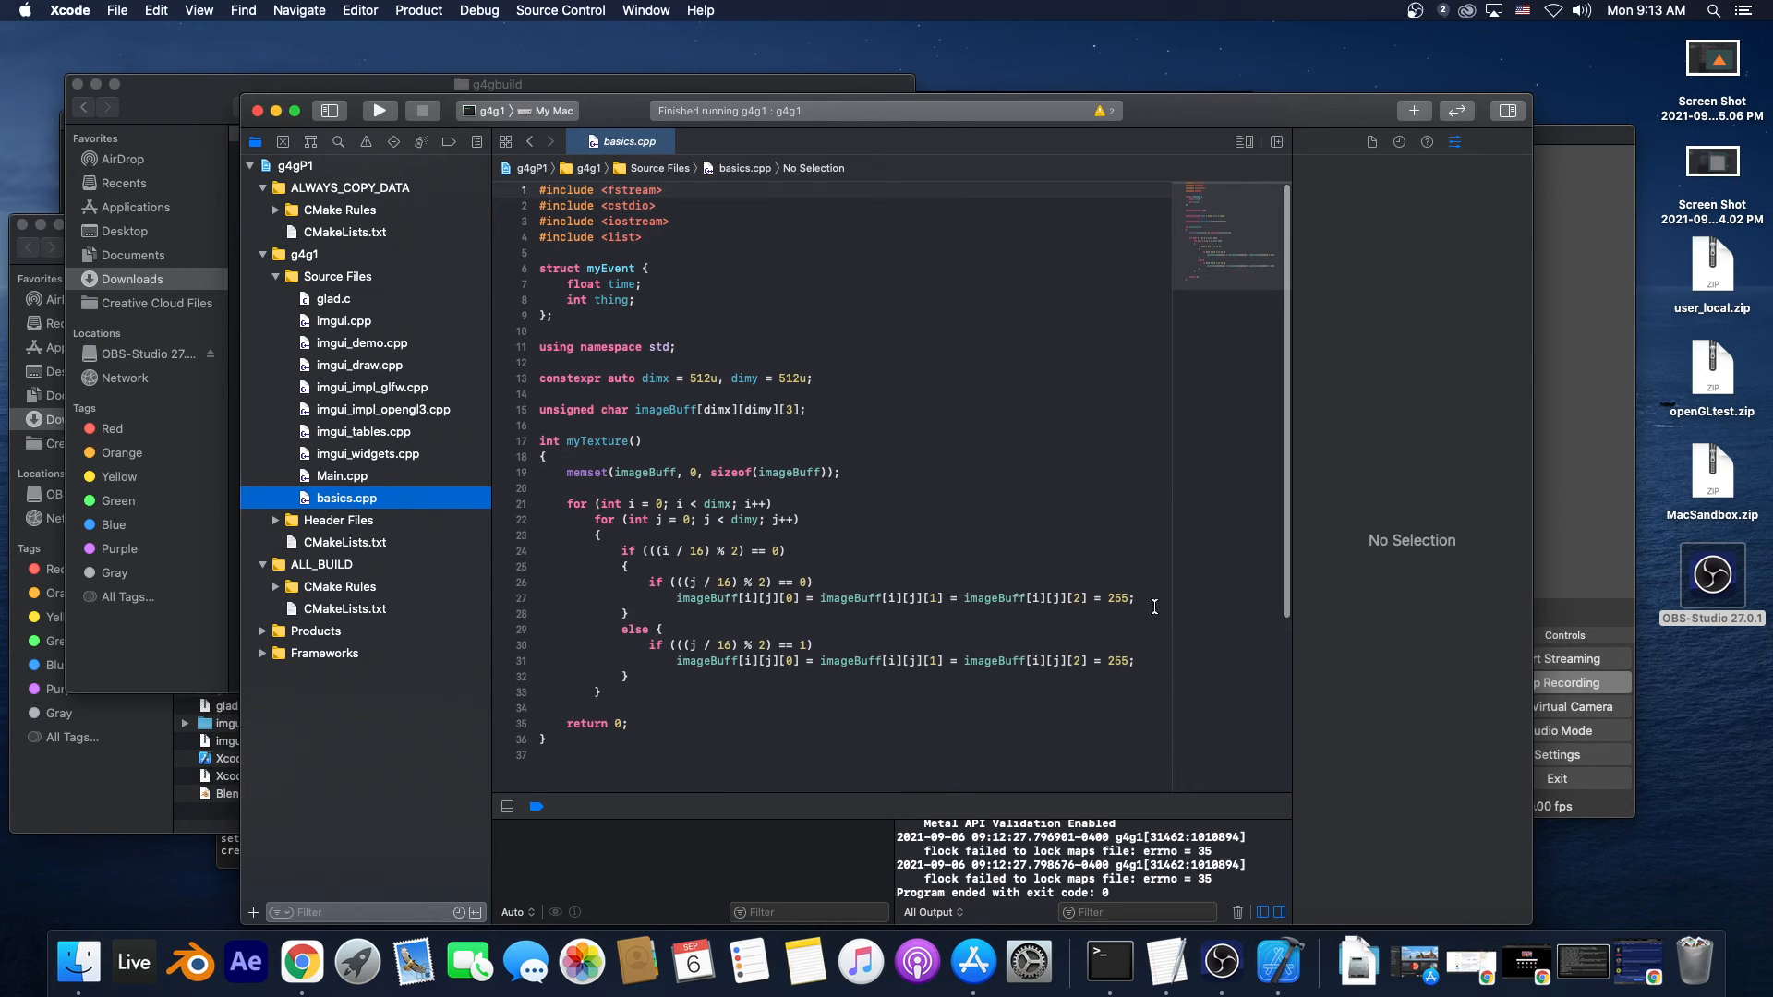
{"action": "double_click", "coordinate": [1115, 598]}
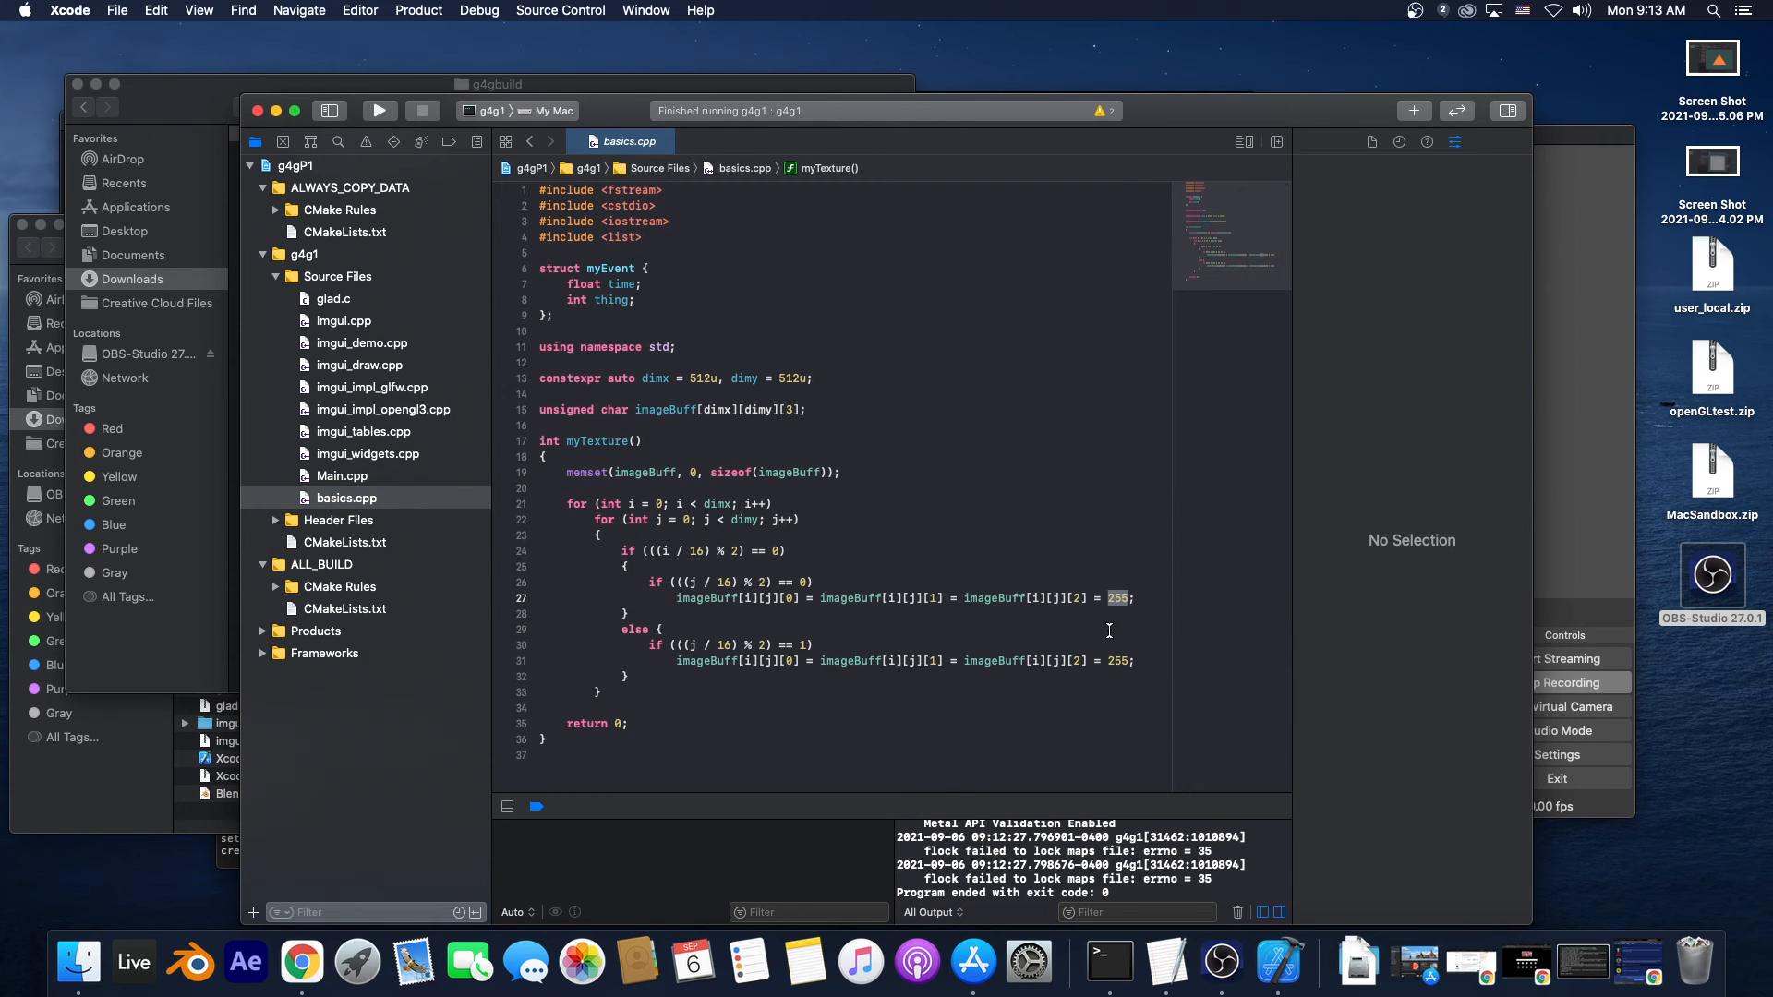
{"action": "type", "text": "128"}
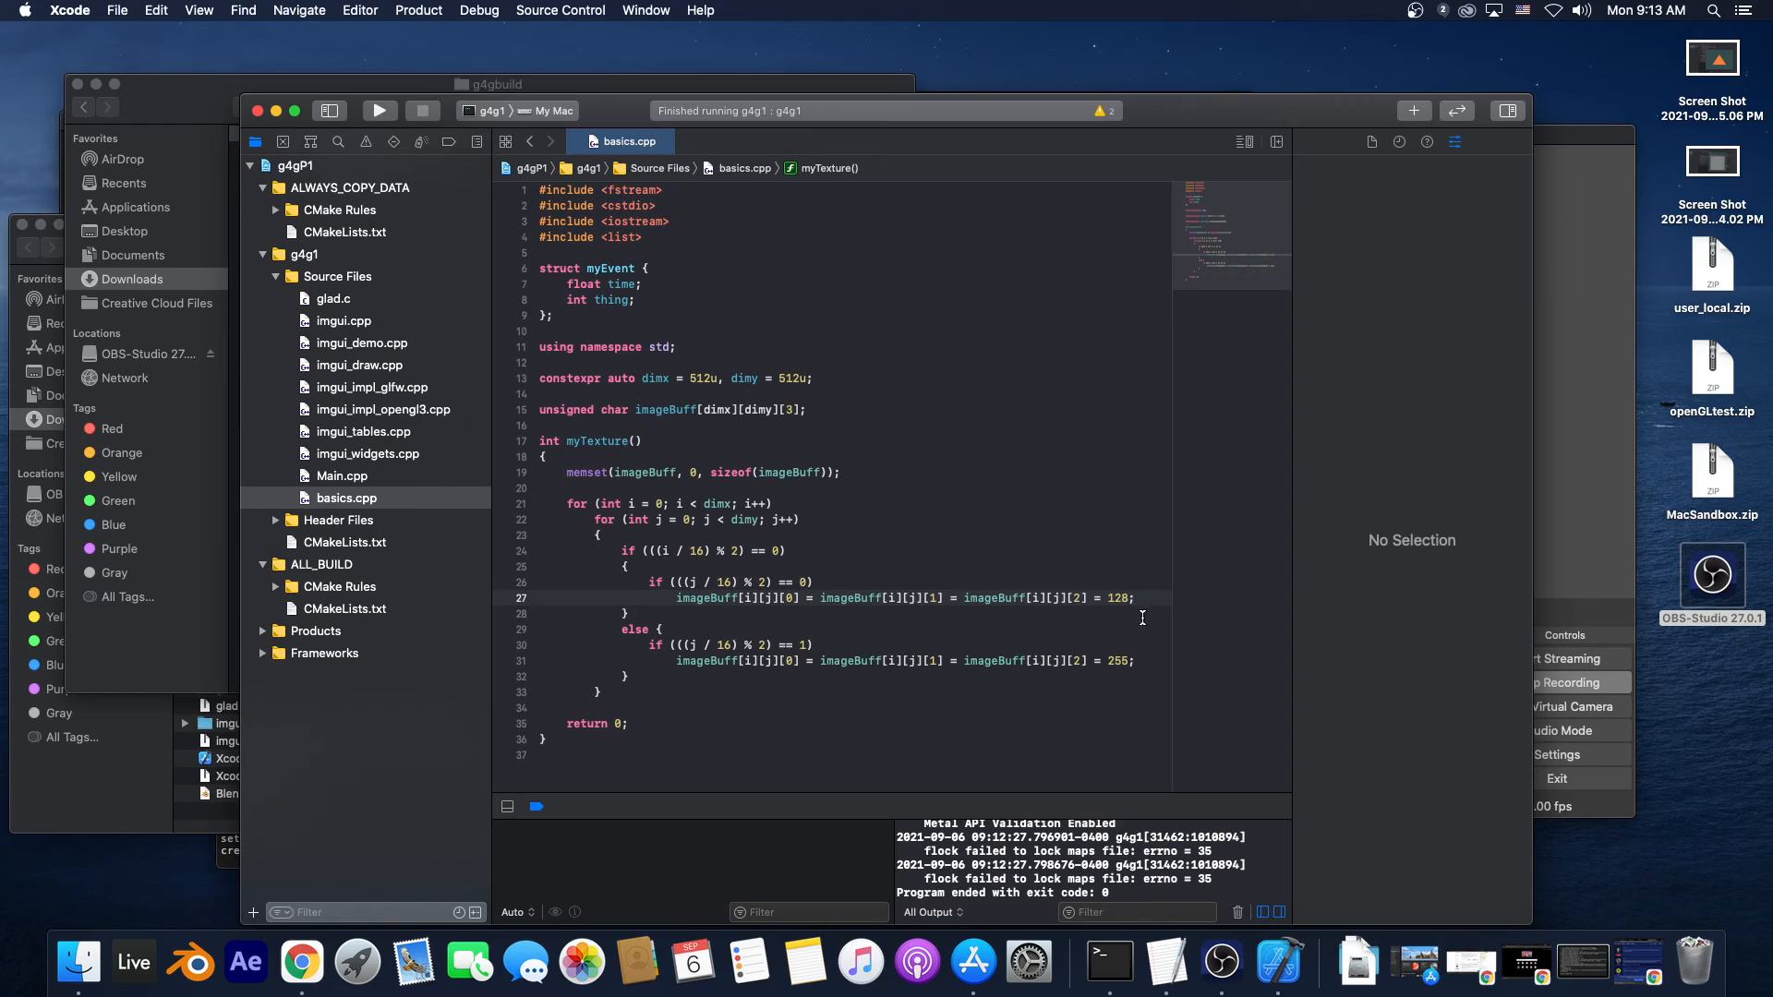
- Run g4g1 again with Downloads folder access allowed, and inspect the changed checkerboard in a narrowed window before closing it
{"action": "left_click", "coordinate": [378, 111]}
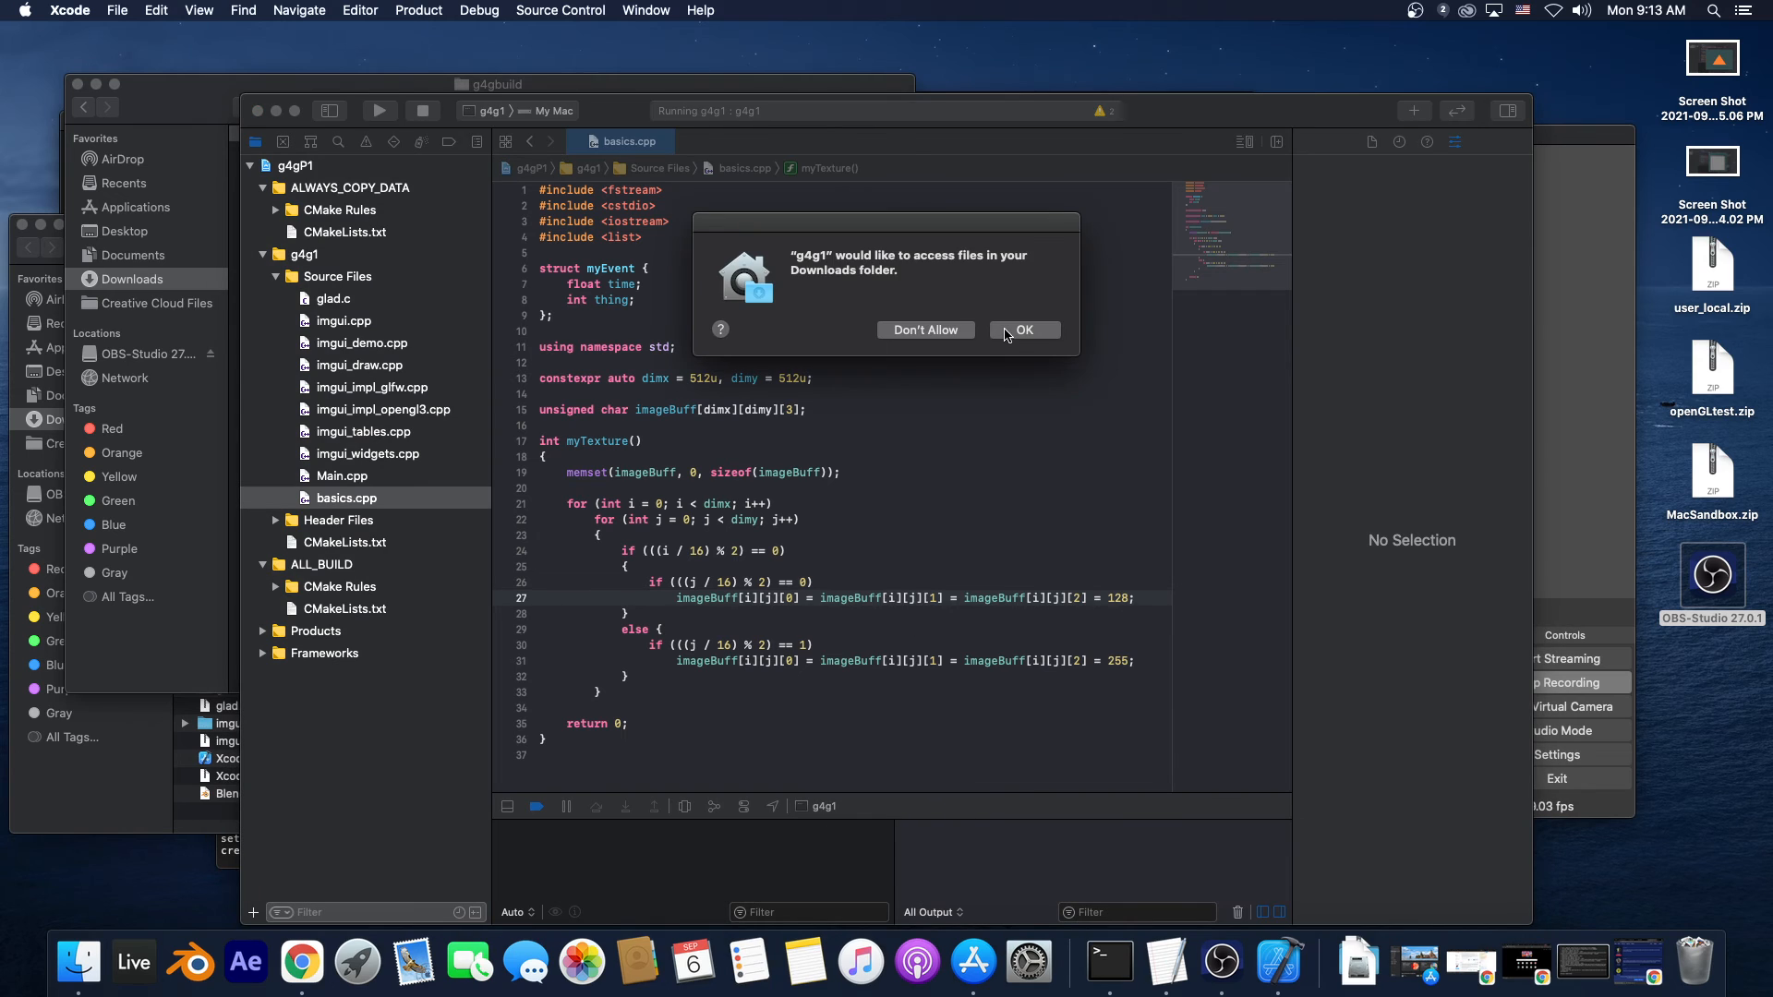
{"action": "left_click", "coordinate": [1015, 331]}
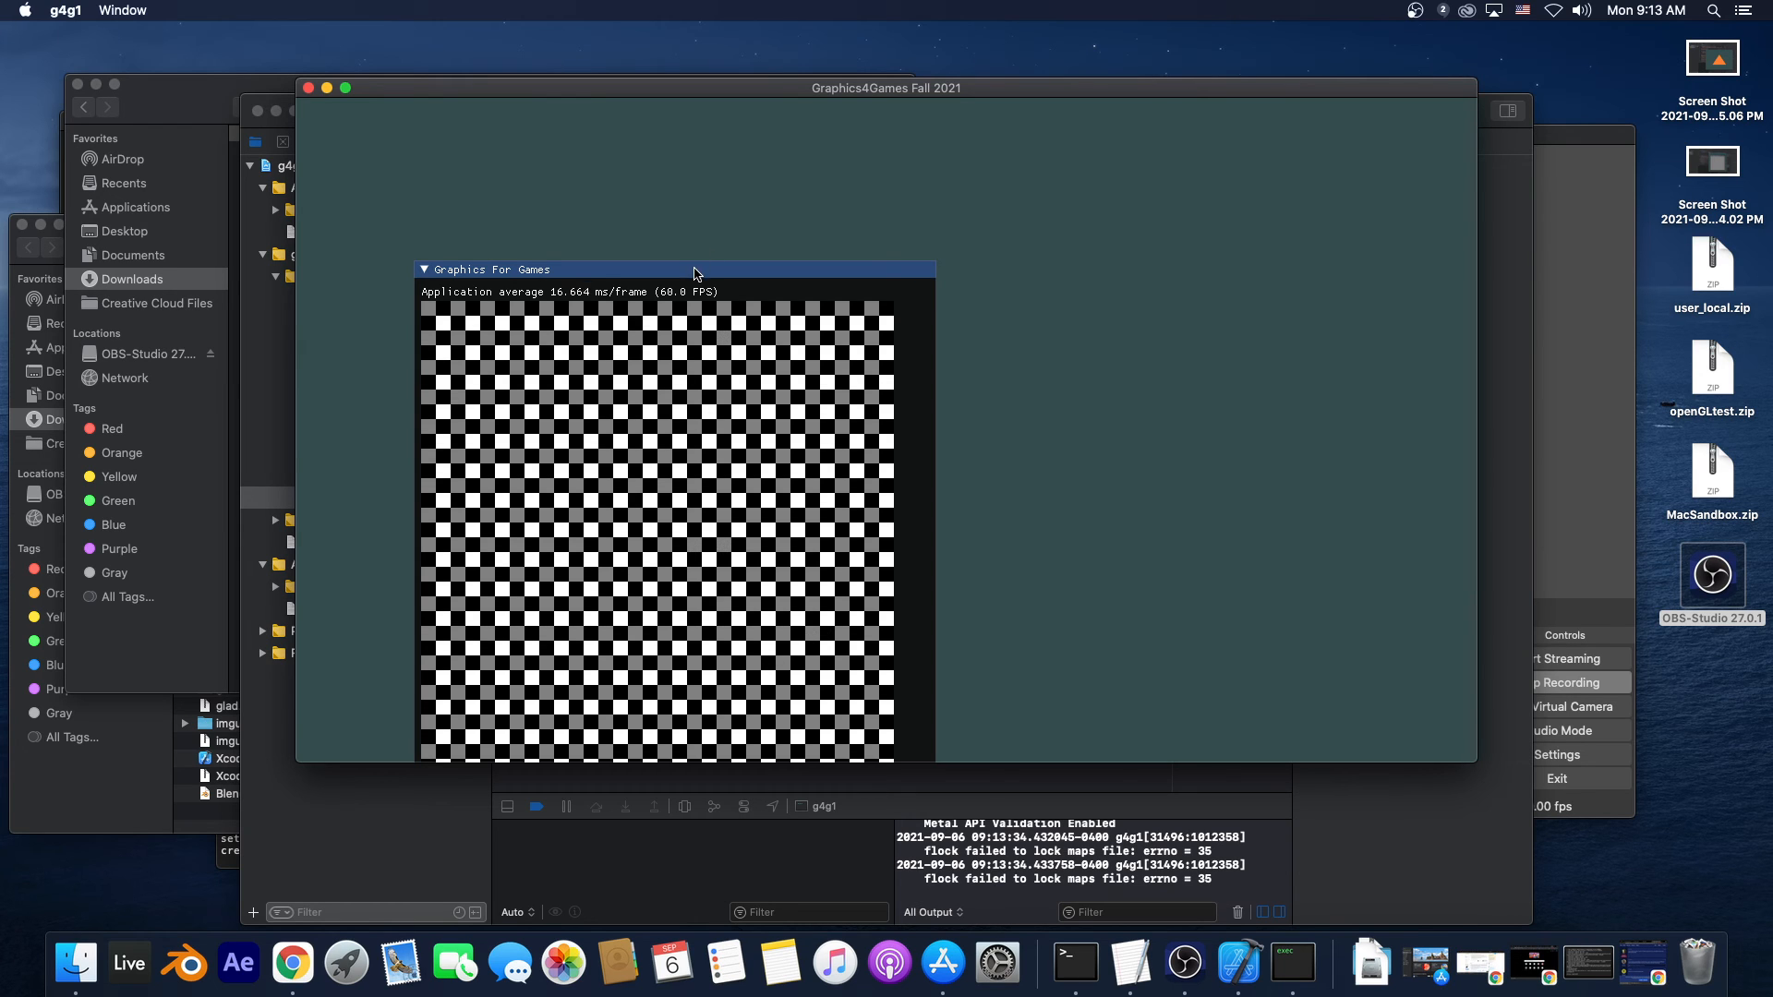
{"action": "left_click_drag", "start_coordinate": [695, 273], "coordinate": [603, 126]}
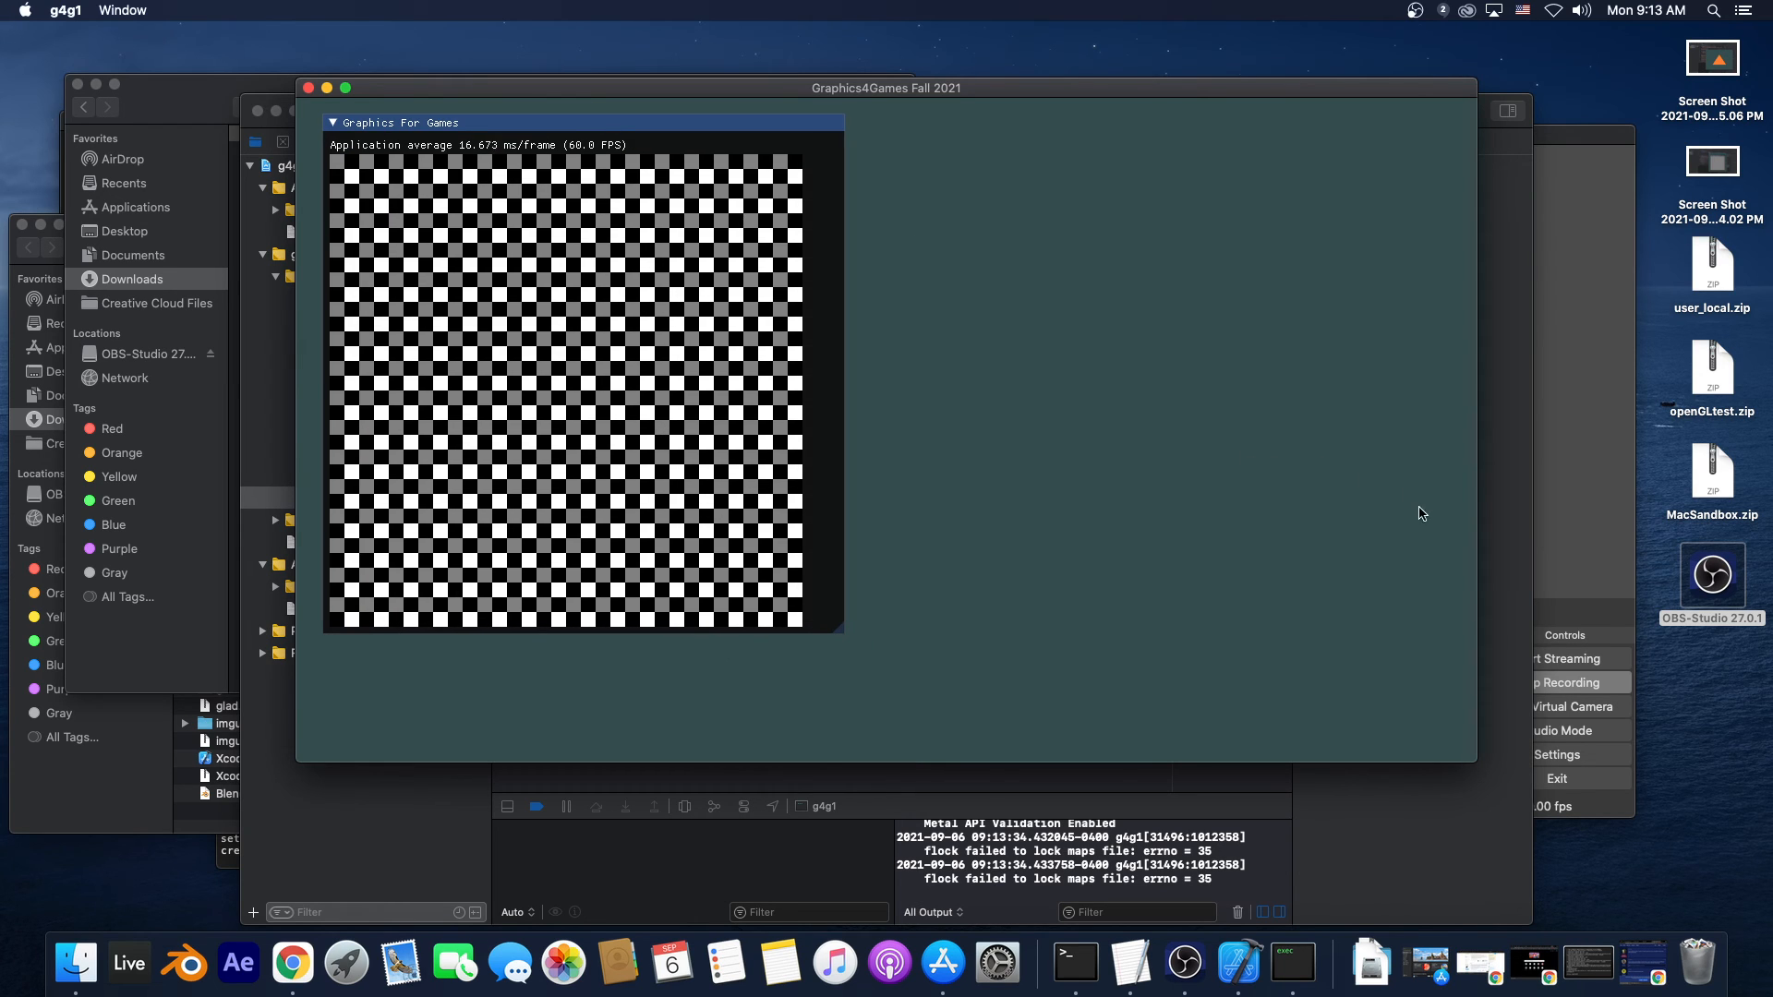
{"action": "left_click_drag", "start_coordinate": [1476, 518], "coordinate": [911, 525]}
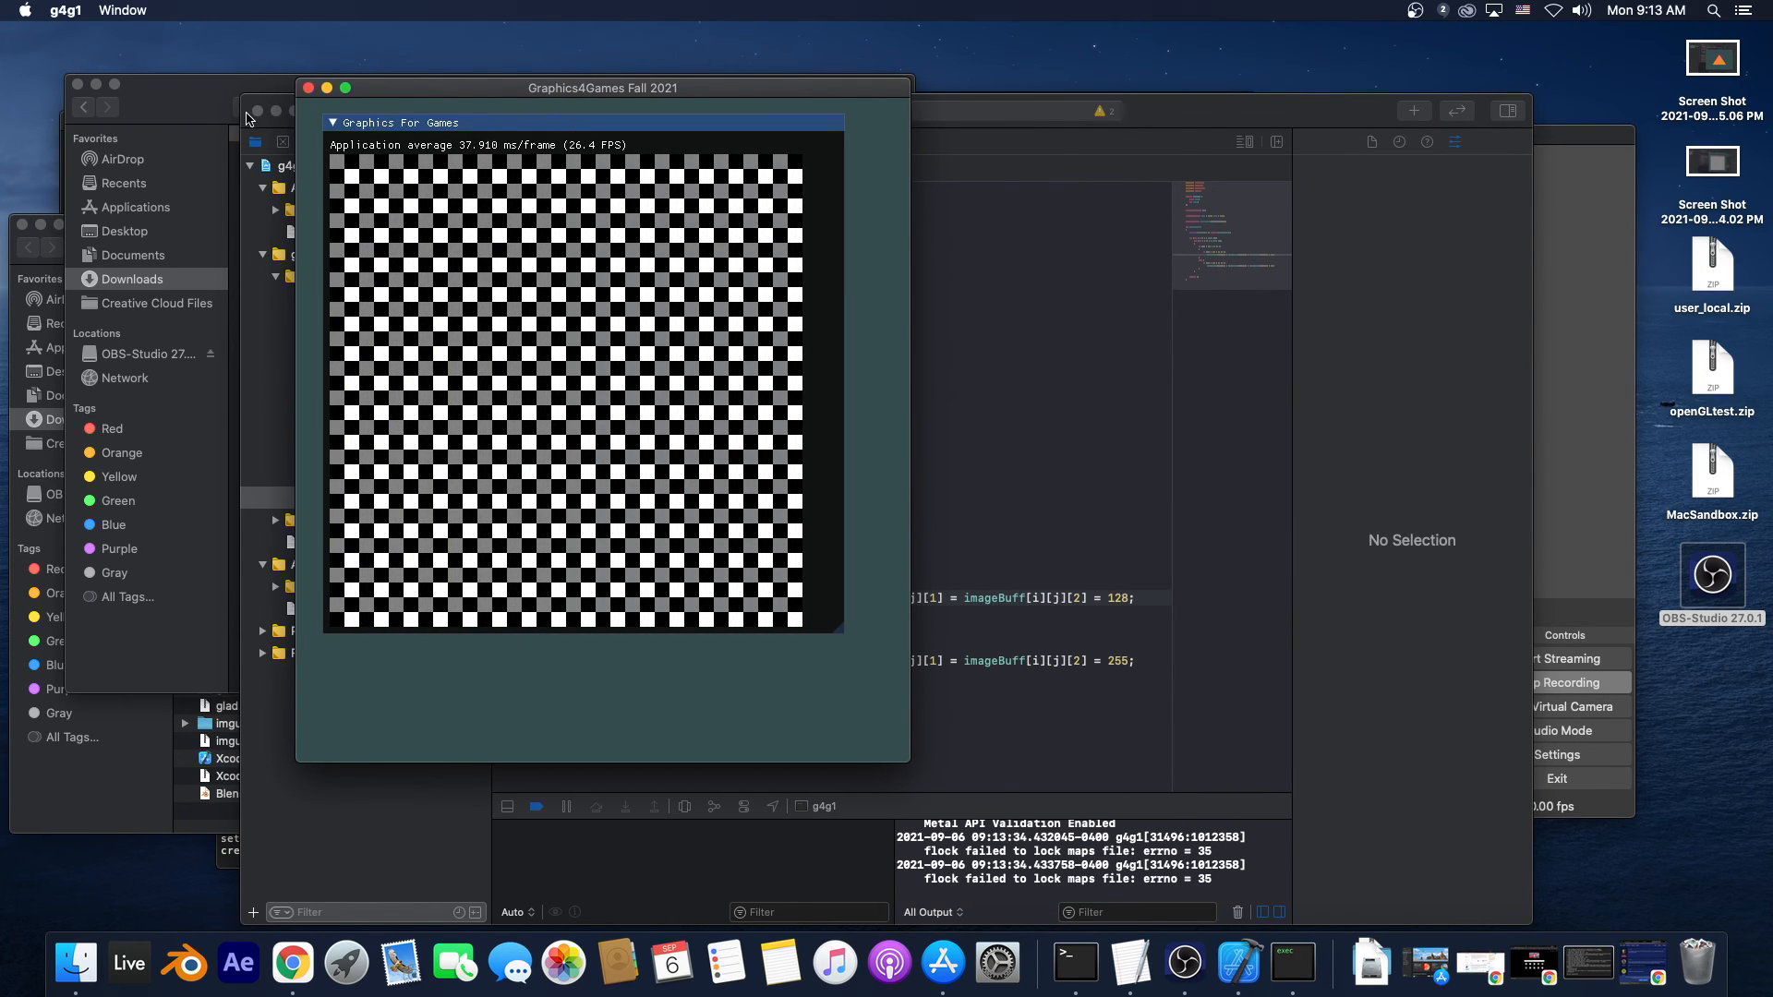
{"action": "left_click", "coordinate": [309, 88]}
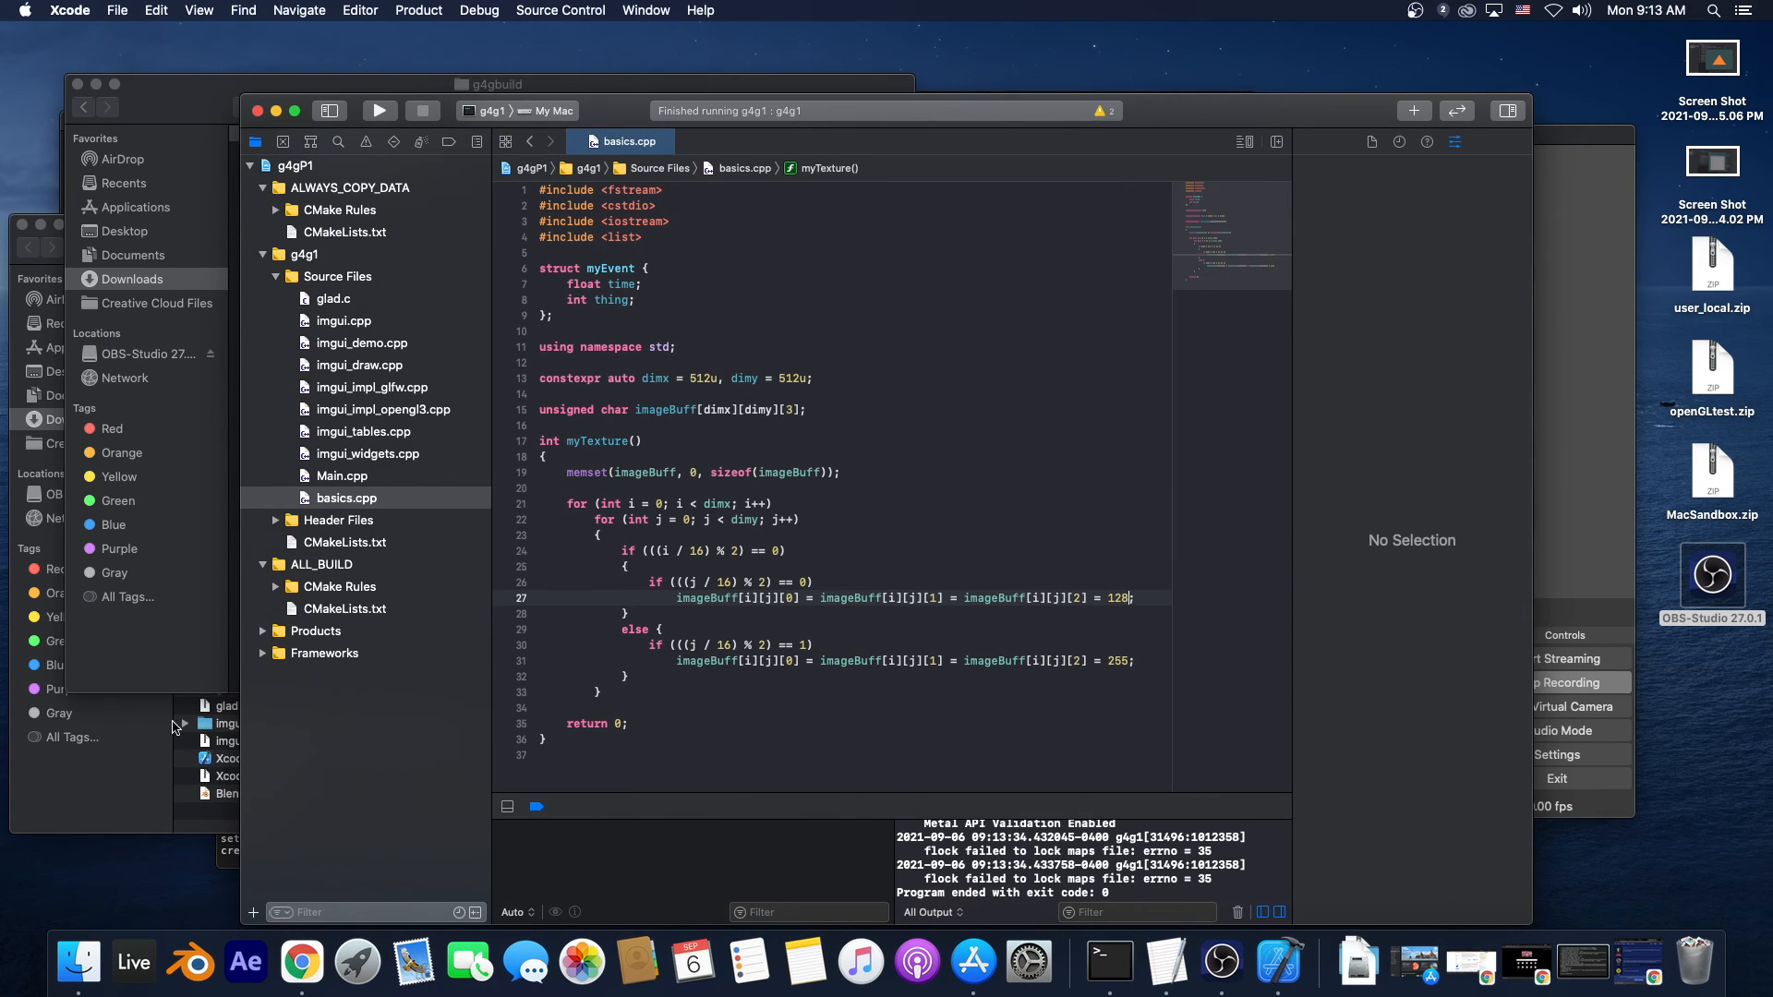
- Switch to Finder and review the g4gbuild folder within the G4G_Basic-master 2 folder structure
{"action": "left_click", "coordinate": [143, 286]}
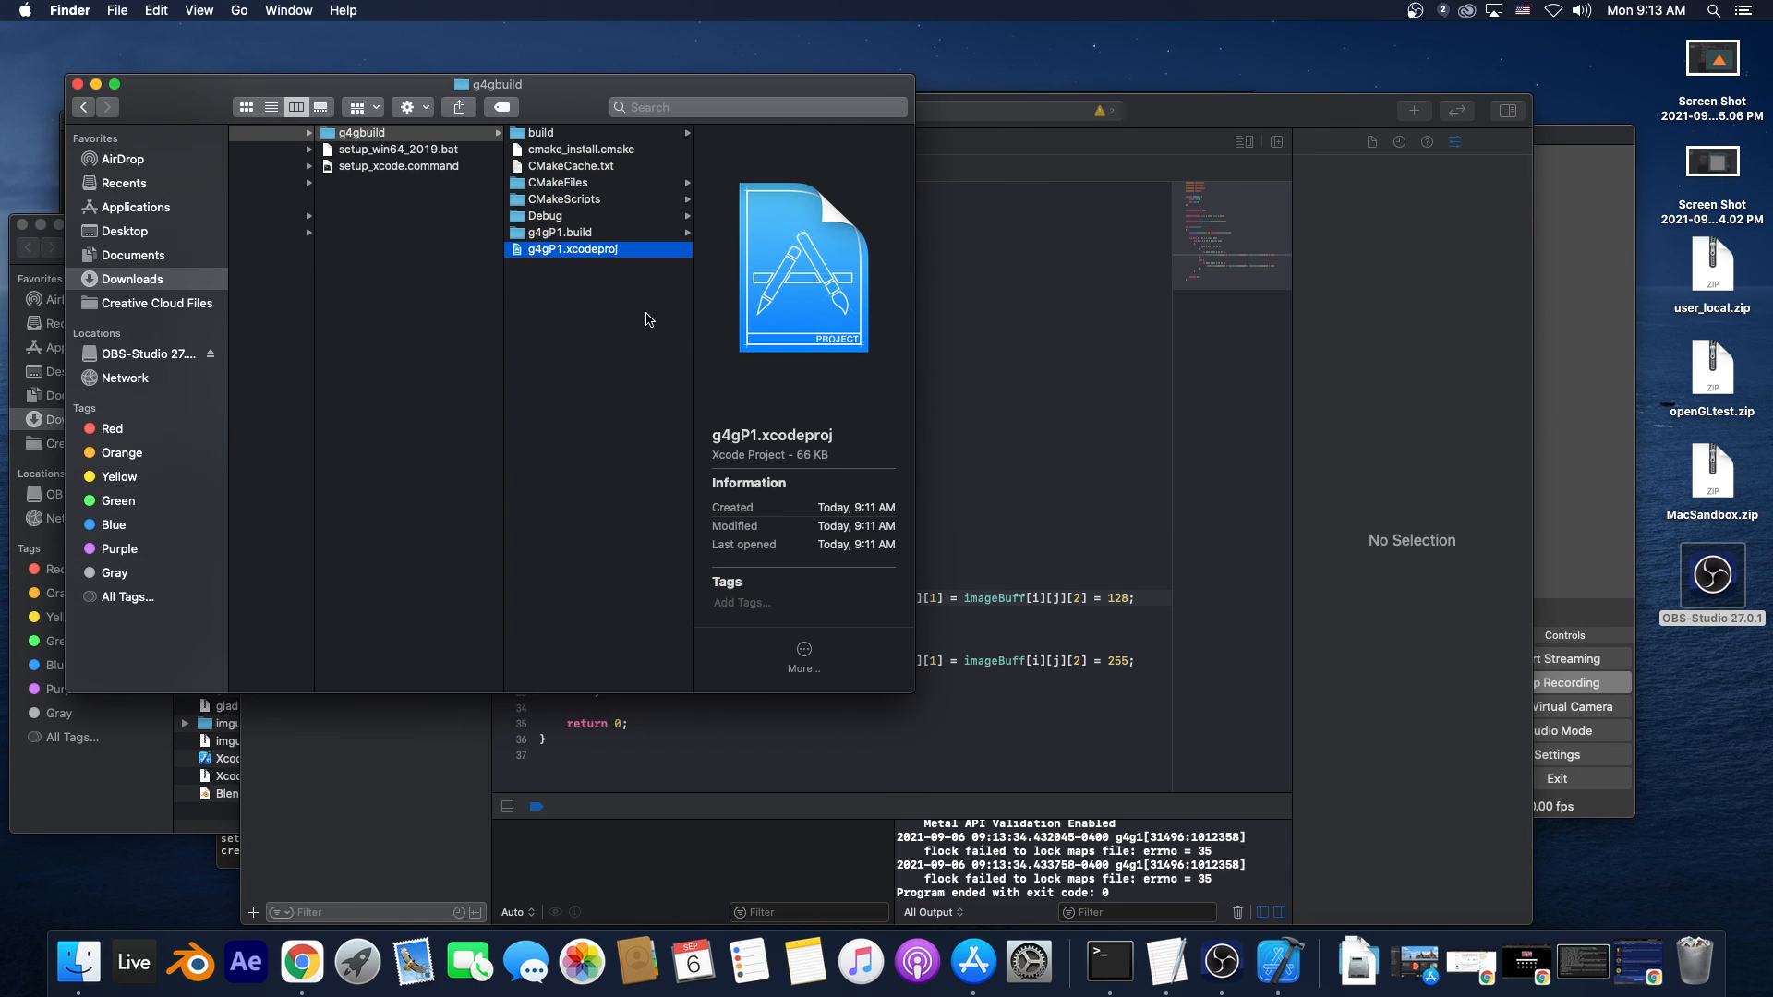
{"action": "scroll", "coordinate": [416, 286], "scroll_direction": "left", "scroll_amount": 10}
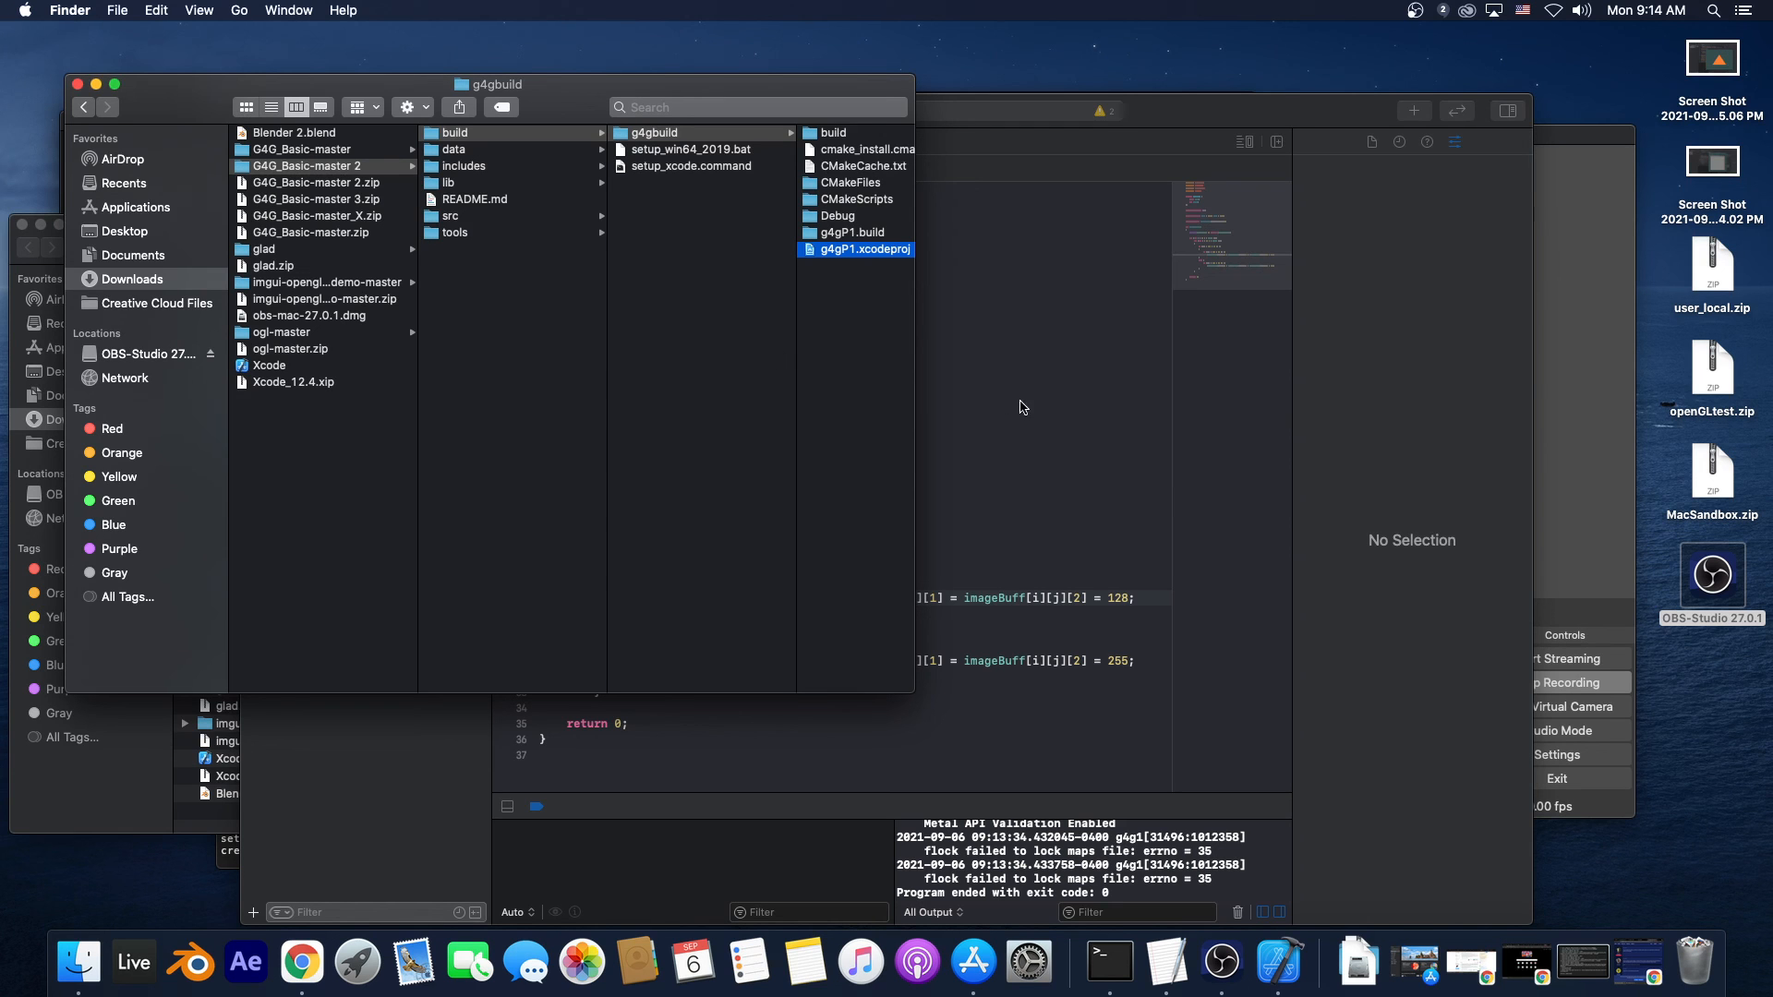
{"action": "left_click", "coordinate": [1041, 431]}
{"action": "left_click", "coordinate": [1542, 485]}
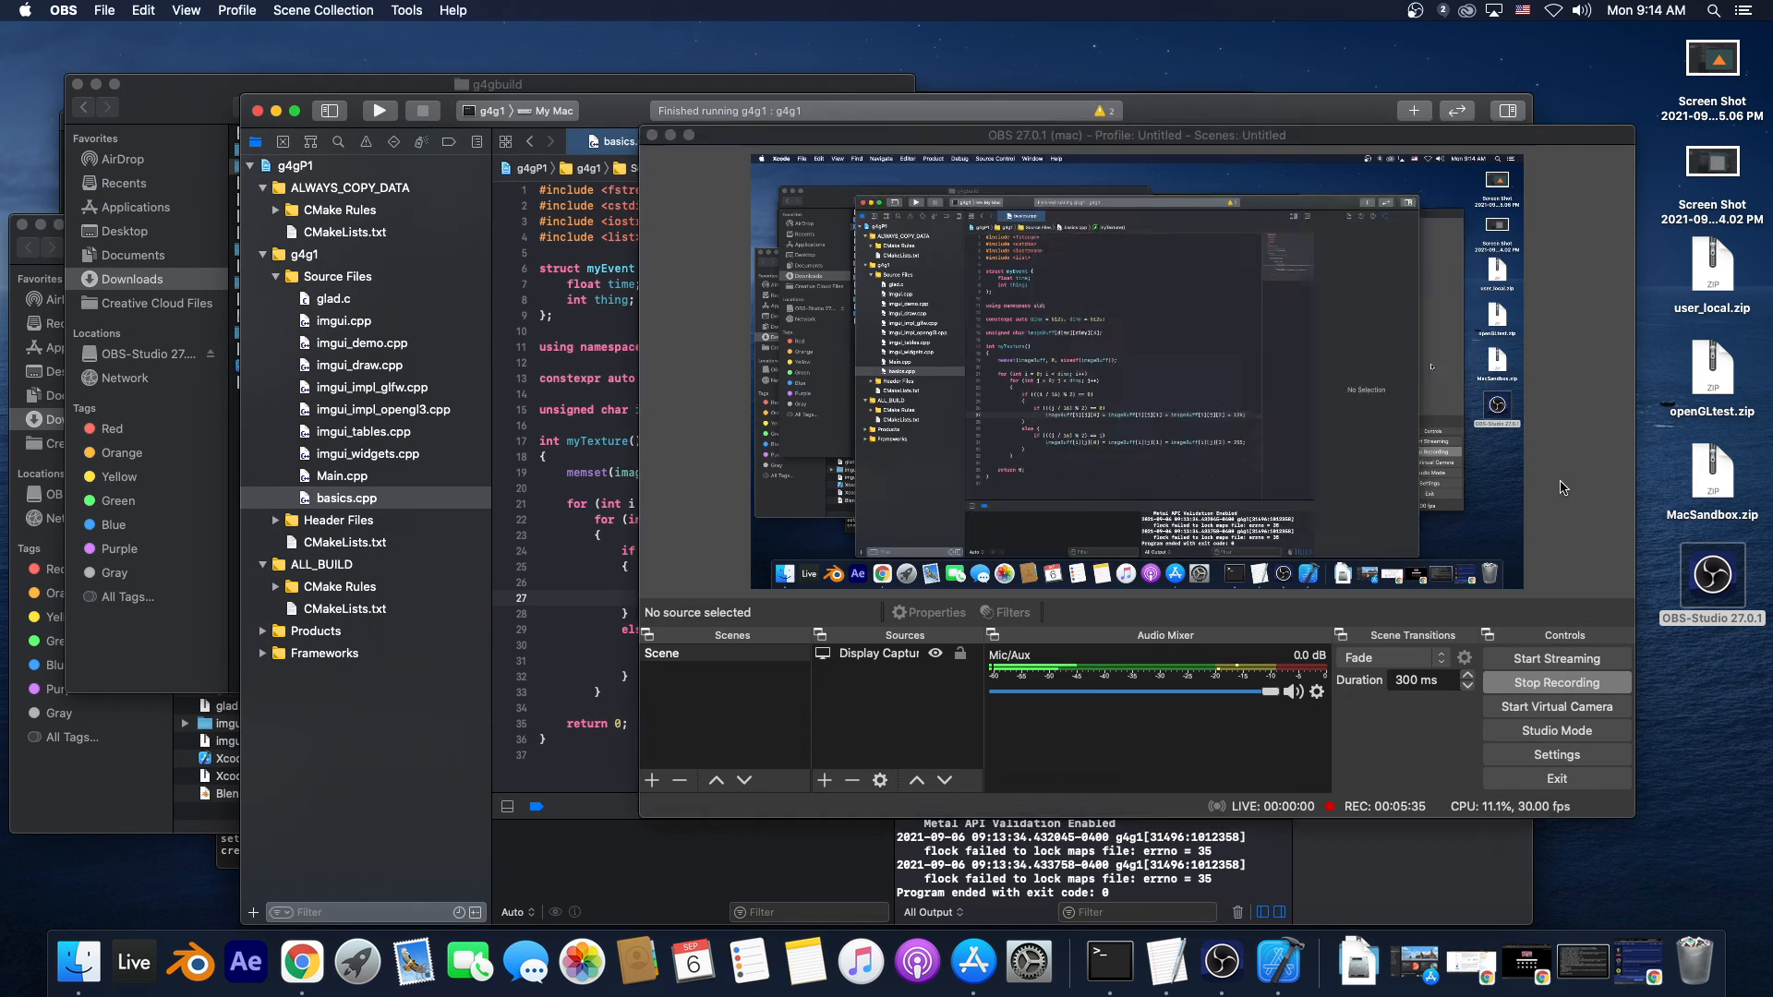